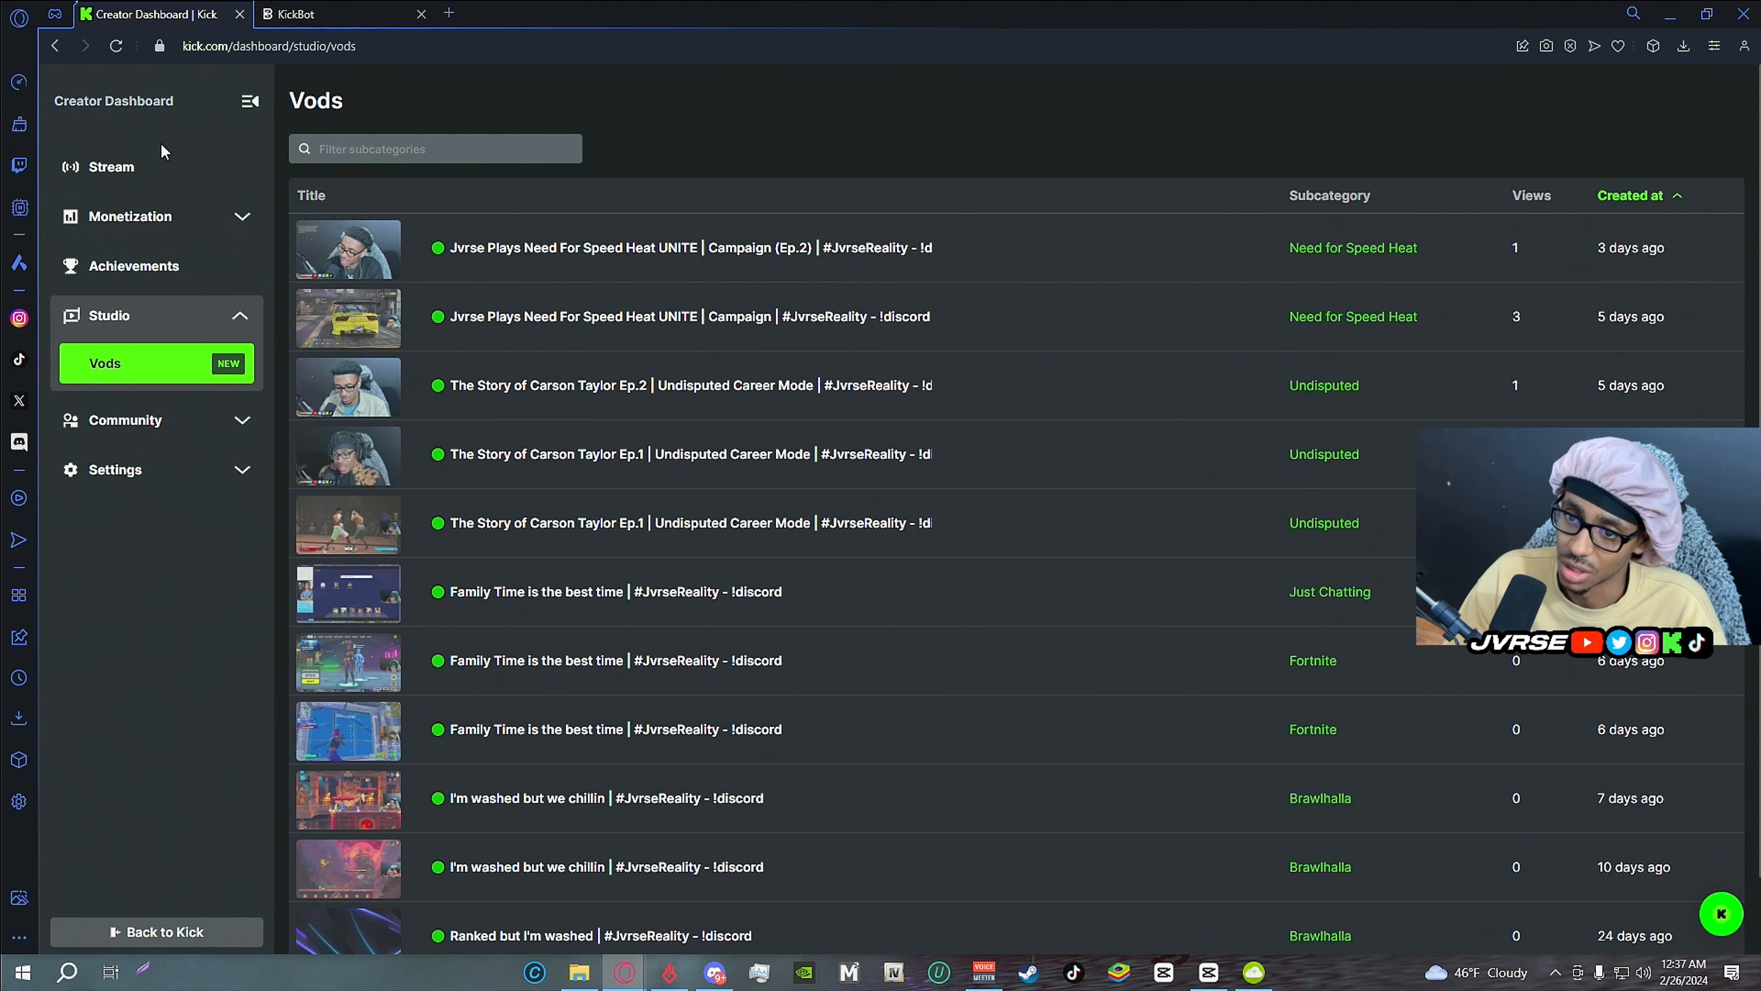
Navigate the browser back to the kick.com homepage.
{"action": "left_click", "coordinate": [243, 103]}
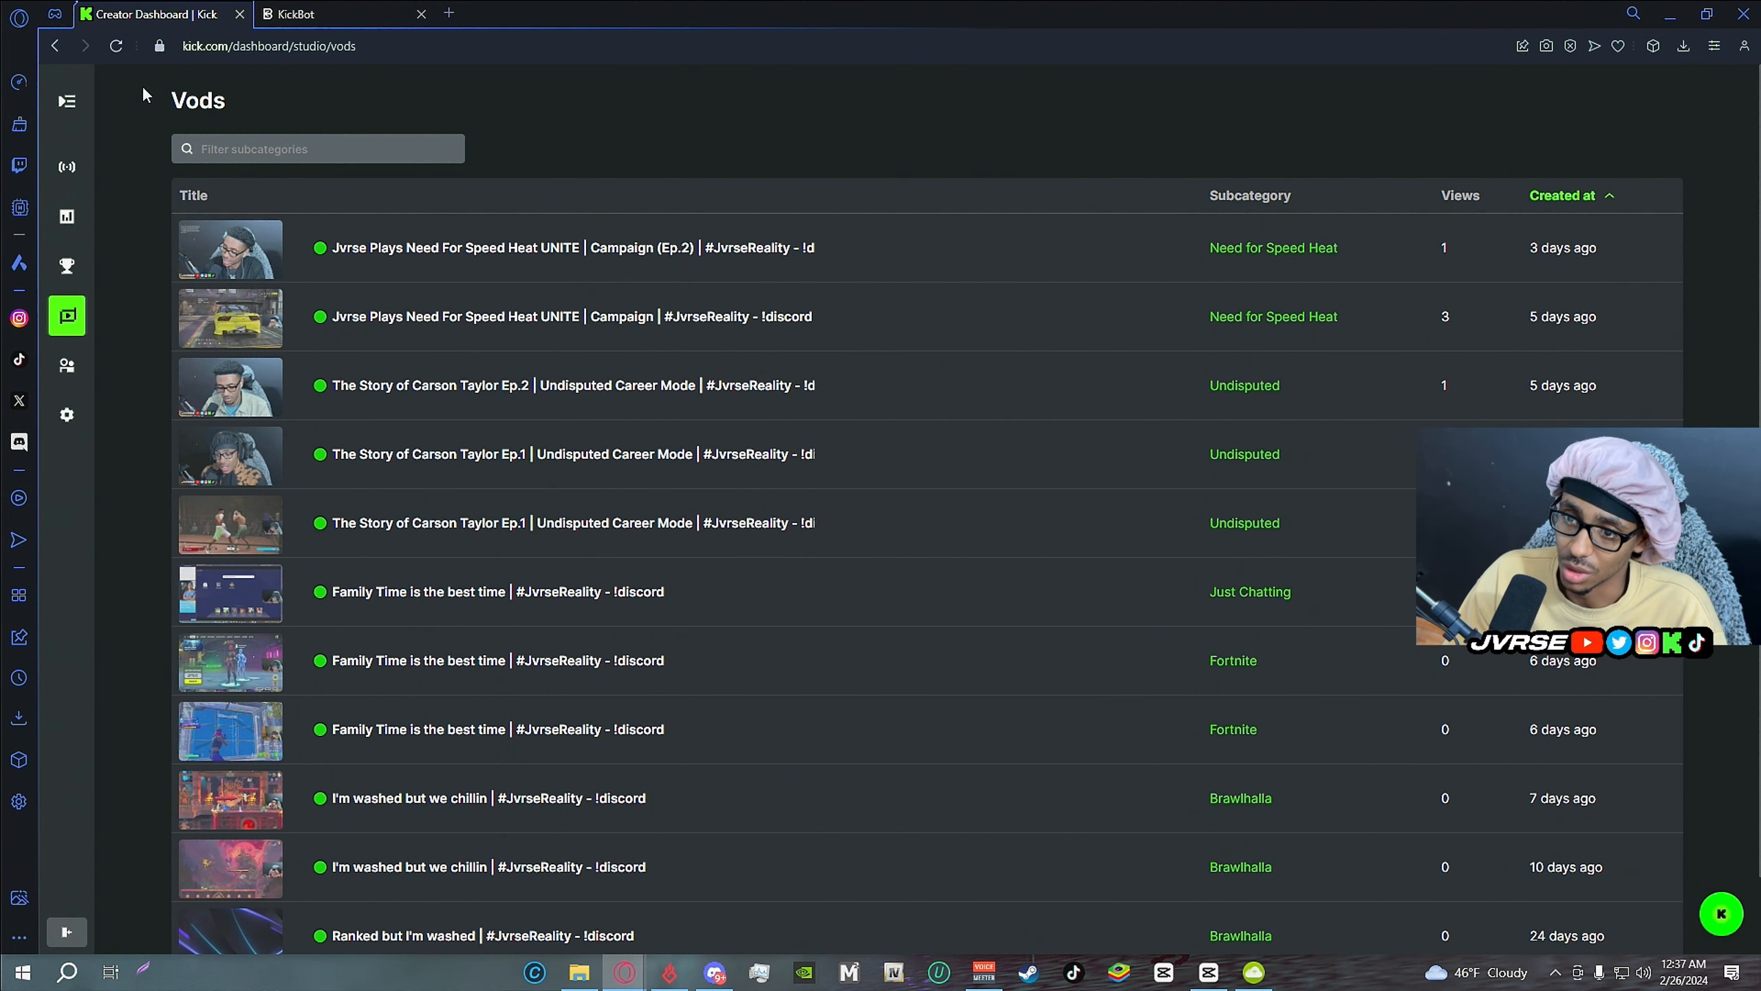
{"action": "left_click", "coordinate": [243, 49]}
{"action": "type", "text": "kick"}
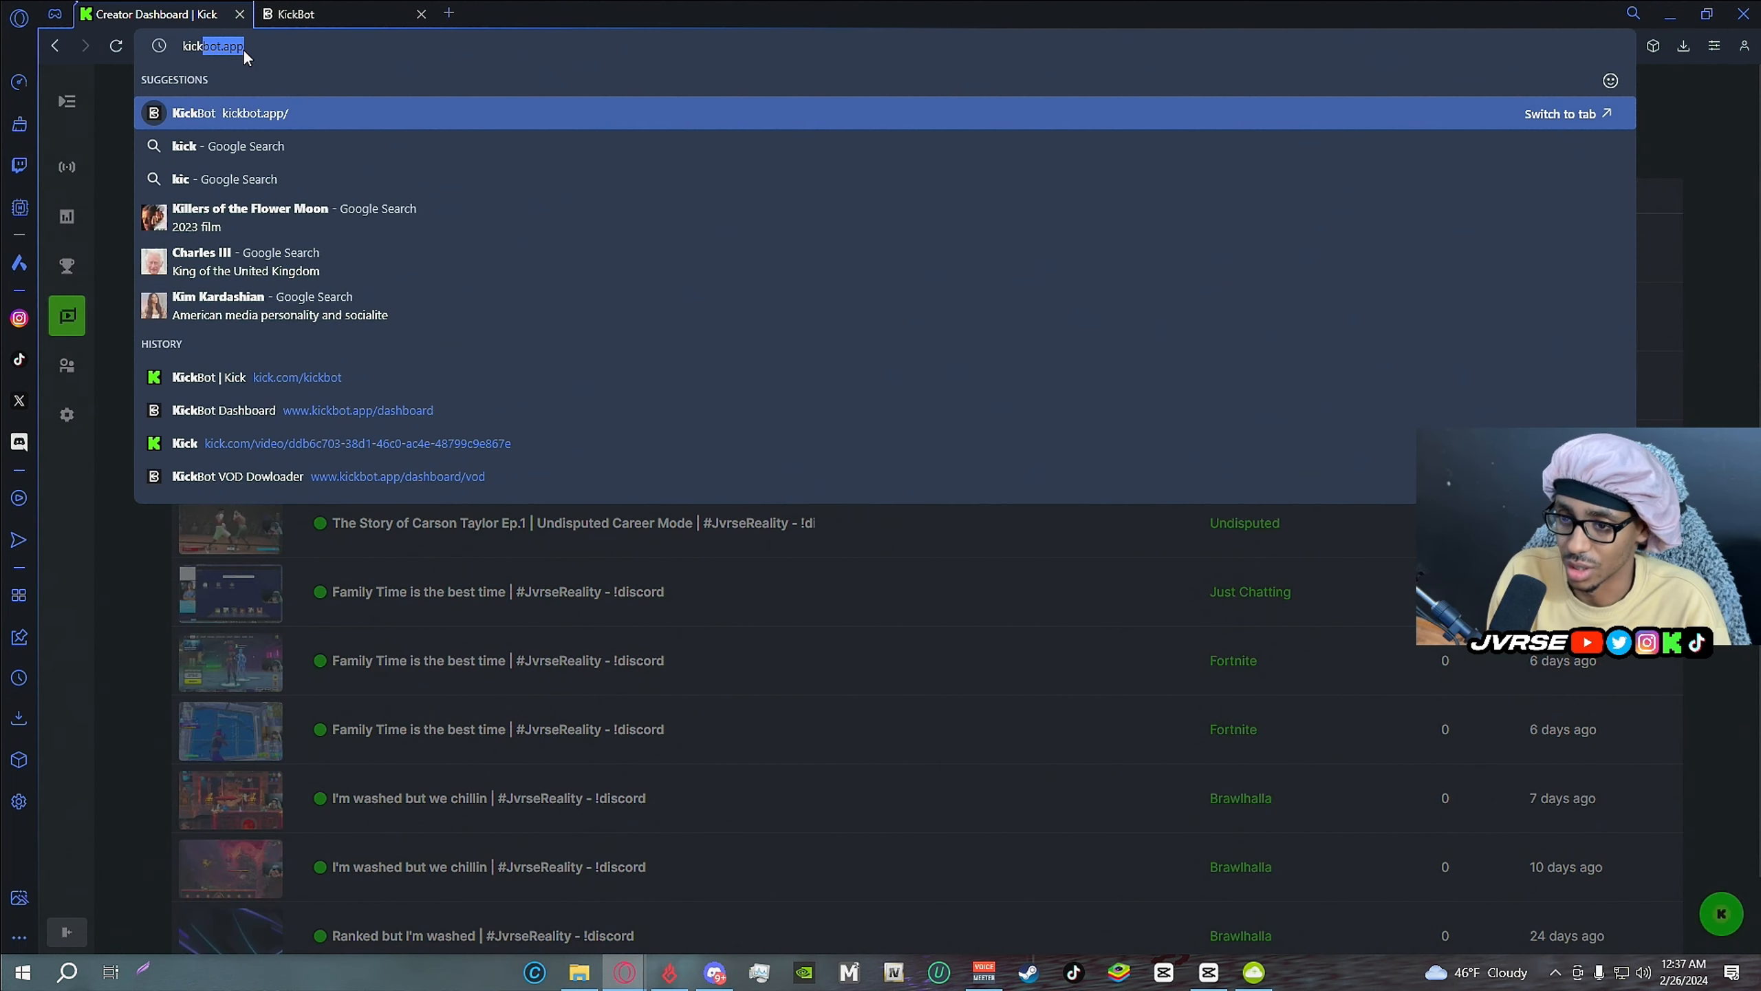
{"action": "type", "text": "in it"}
{"action": "key", "text": "Down"}
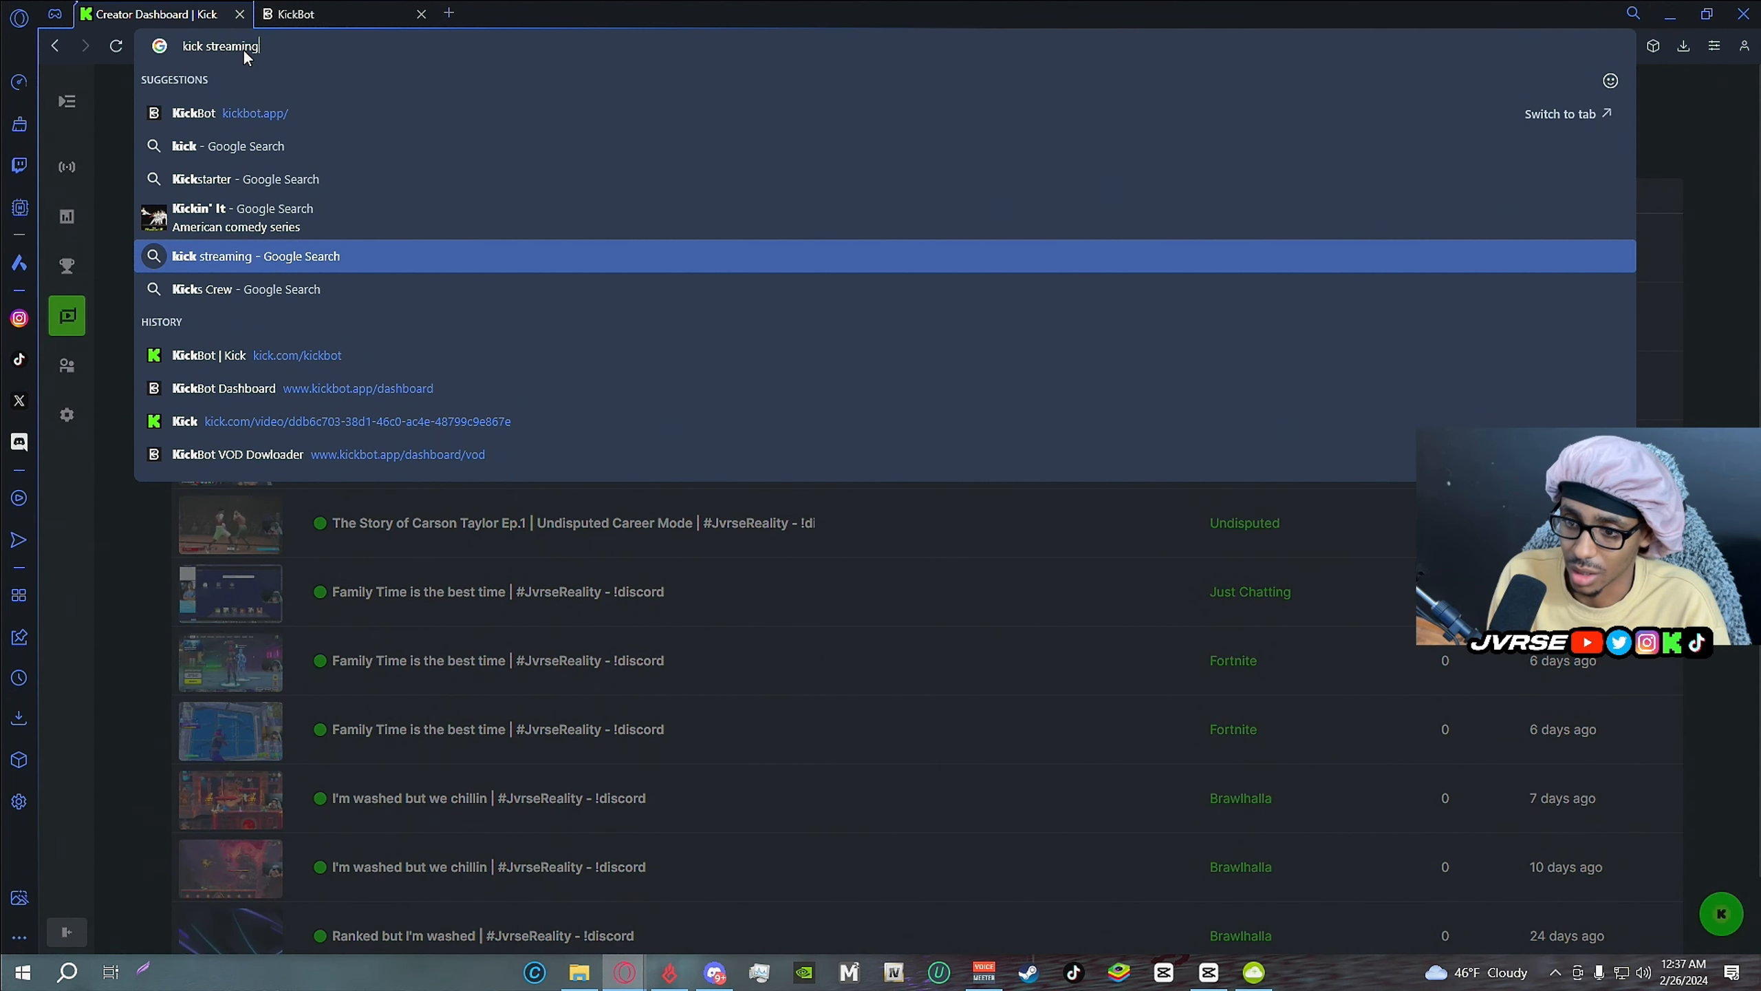
{"action": "key", "text": "Down"}
{"action": "key", "text": "Down"}
{"action": "key", "text": "Down"}
{"action": "key", "text": "Down"}
{"action": "key", "text": "BackSpace"}
{"action": "key", "text": "BackSpace"}
{"action": "key", "text": "BackSpace"}
{"action": "key", "text": "BackSpace"}
{"action": "key", "text": "BackSpace"}
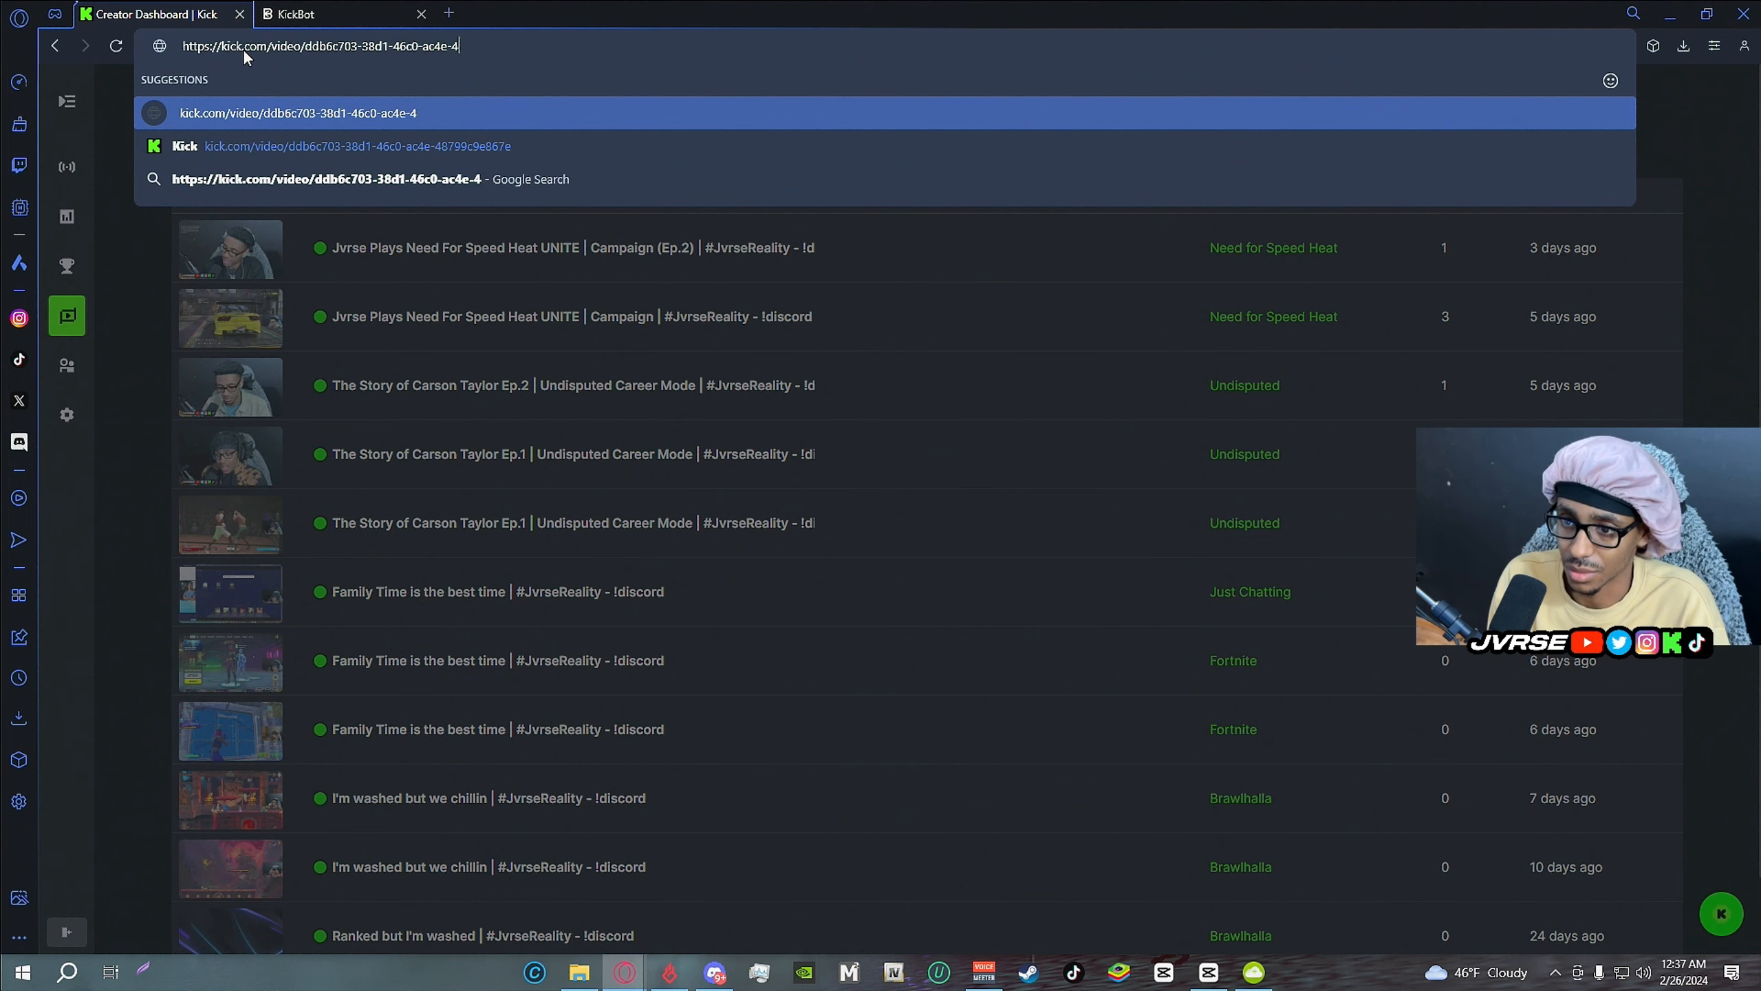
{"action": "key", "text": "BackSpace"}
{"action": "key", "text": "BackSpace"}
{"action": "key", "text": "BackSpace"}
{"action": "key", "text": "BackSpace"}
{"action": "key", "text": "BackSpace"}
{"action": "key", "text": "BackSpace"}
{"action": "key", "text": "BackSpace"}
{"action": "key", "text": "BackSpace"}
{"action": "key", "text": "BackSpace"}
{"action": "key", "text": "BackSpace"}
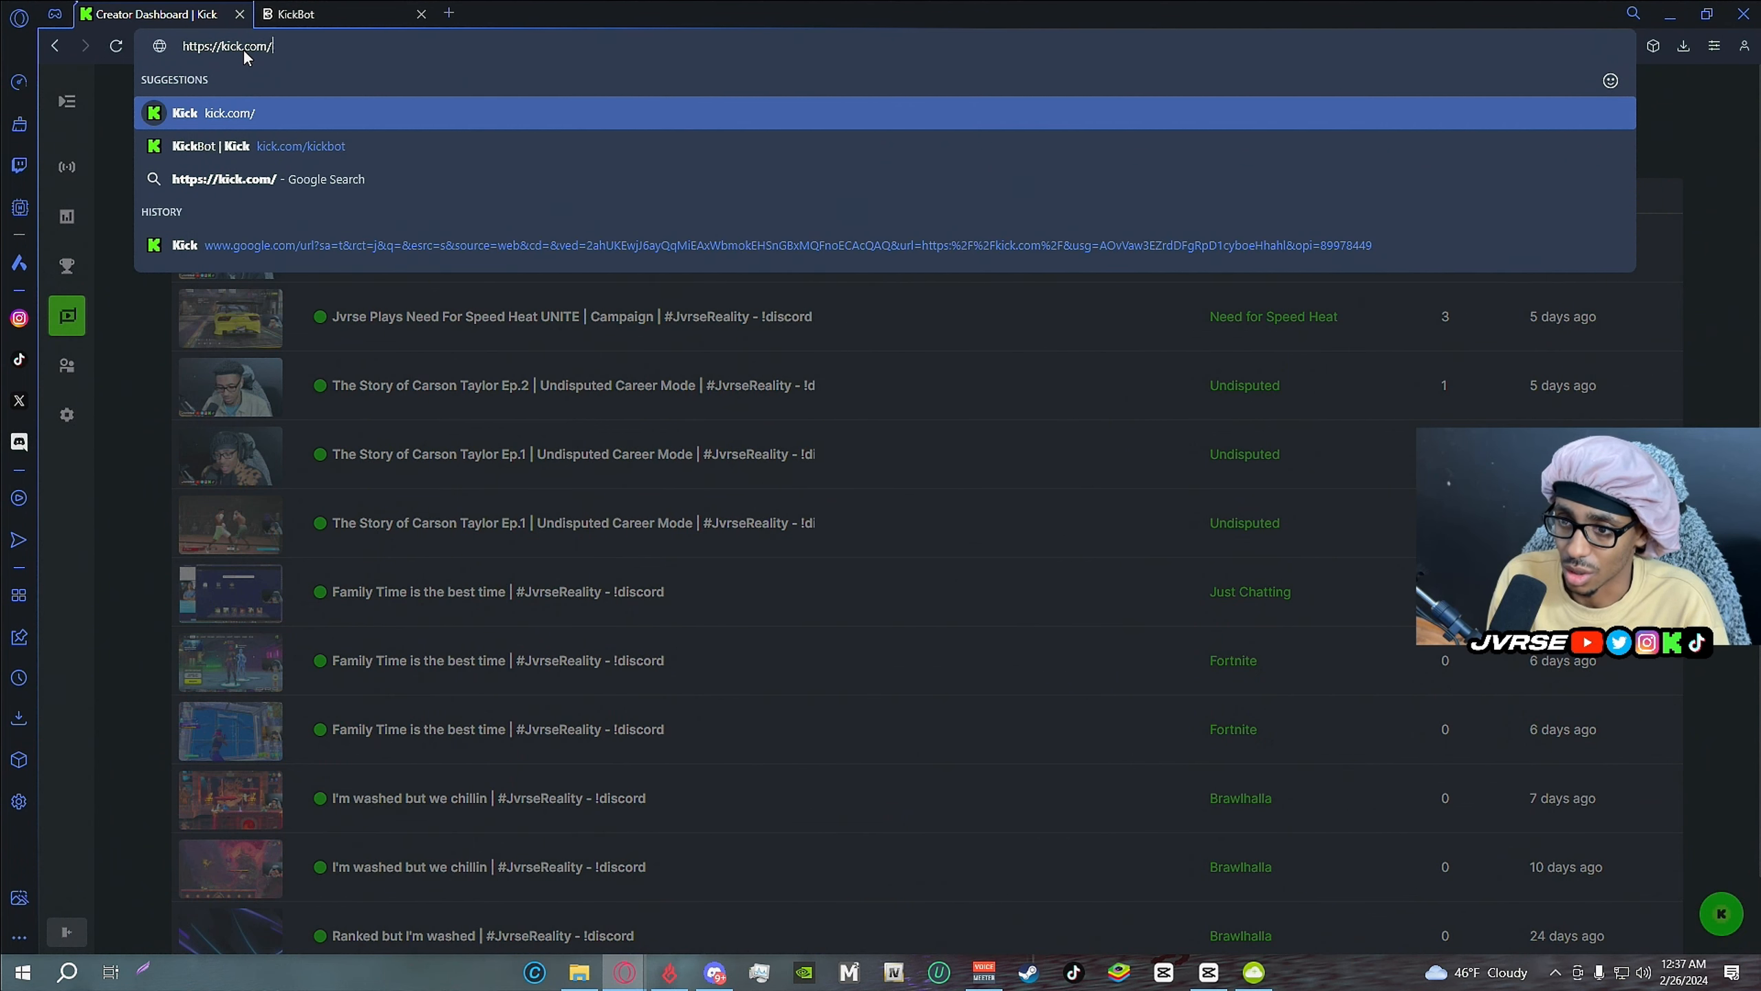
{"action": "key", "text": "Return"}
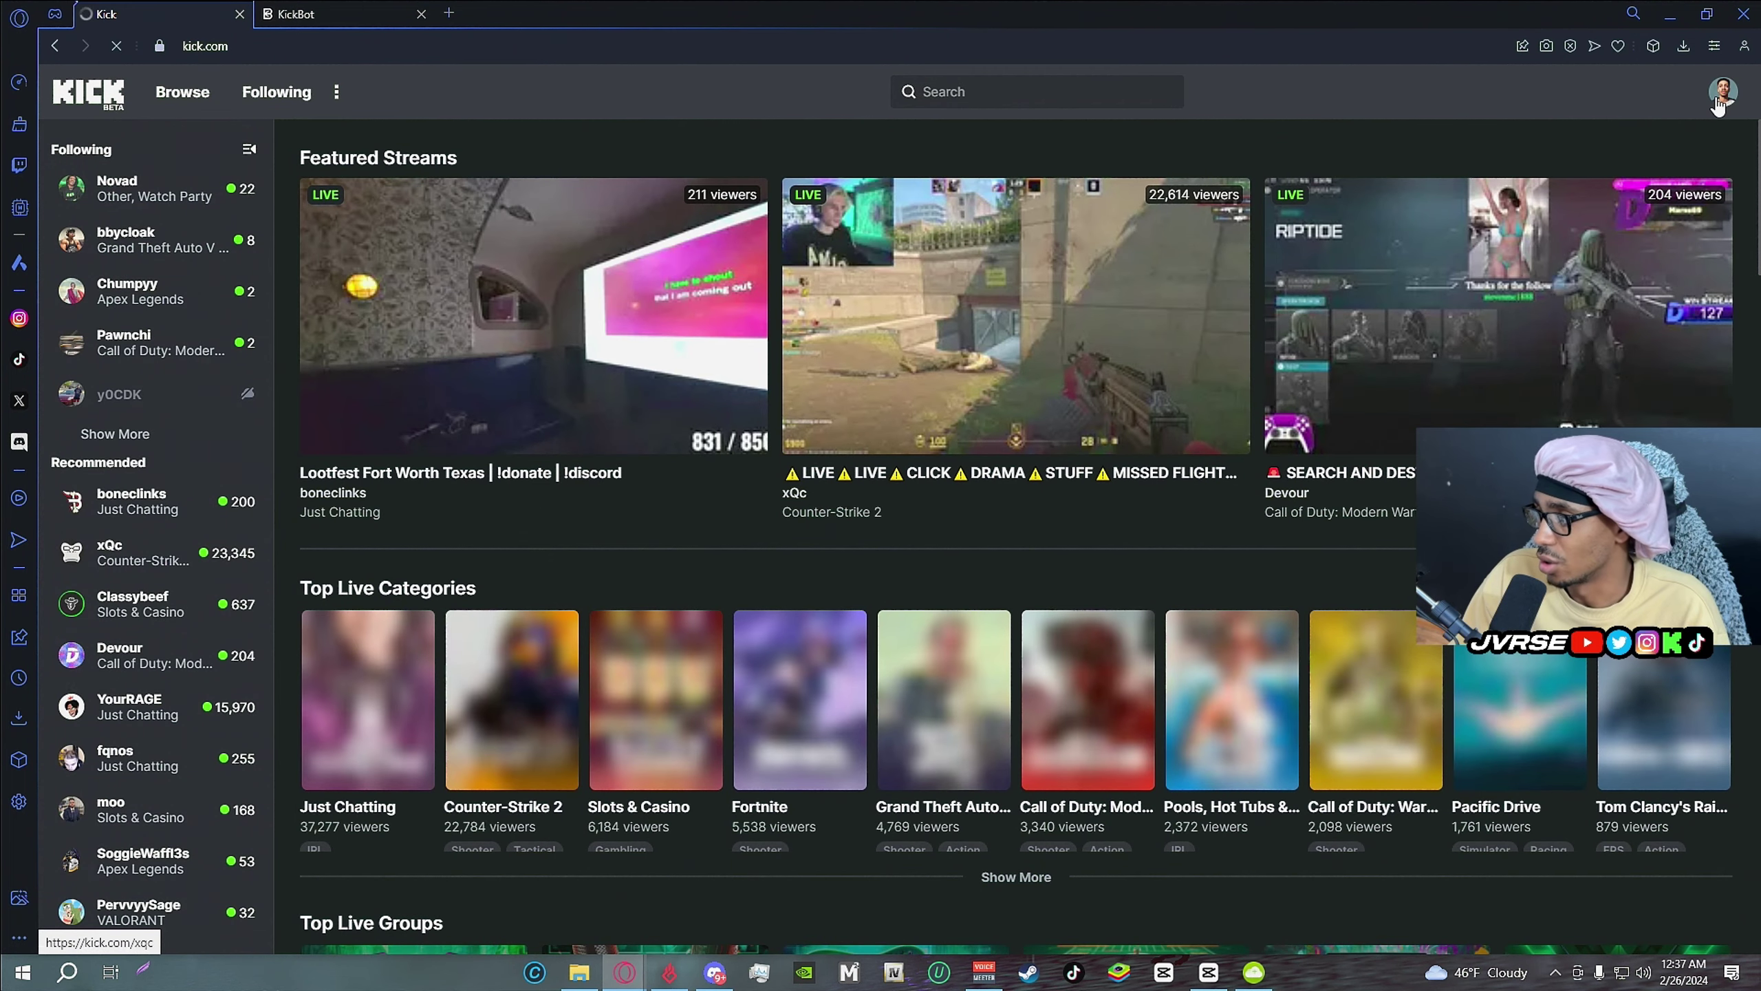
Reach the Creator Dashboard through the account menu via the channel page.
{"action": "left_click", "coordinate": [1721, 93]}
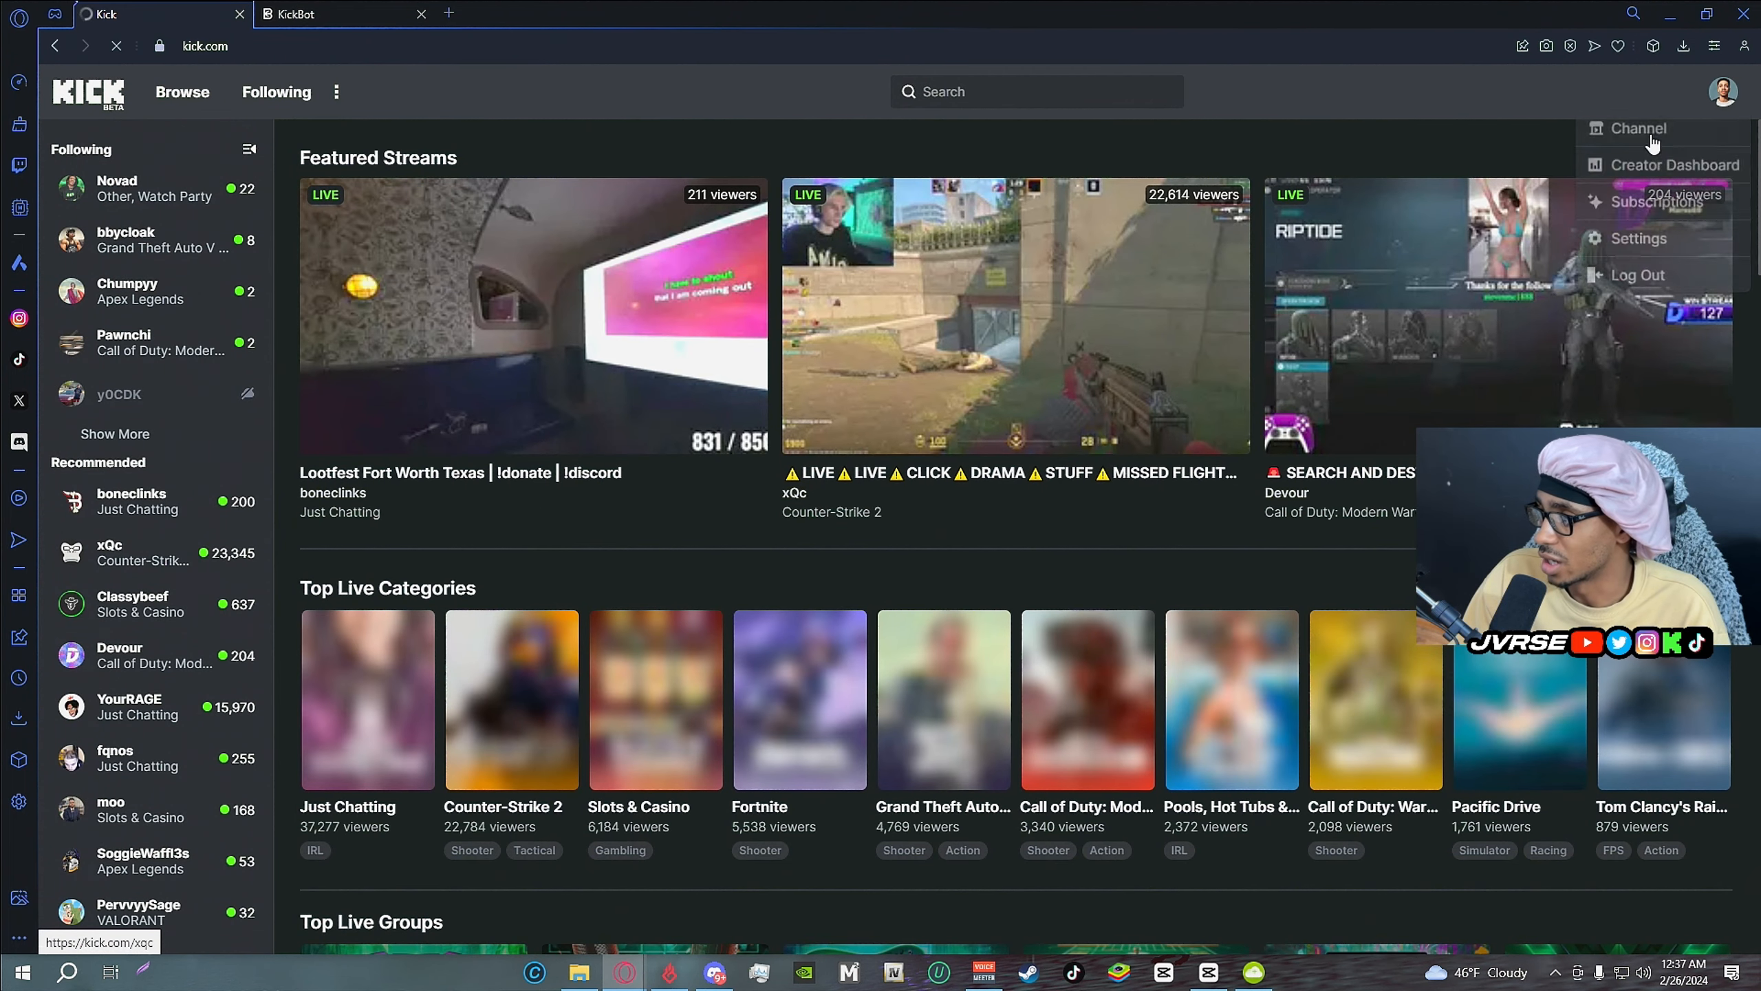
{"action": "left_click", "coordinate": [1631, 134]}
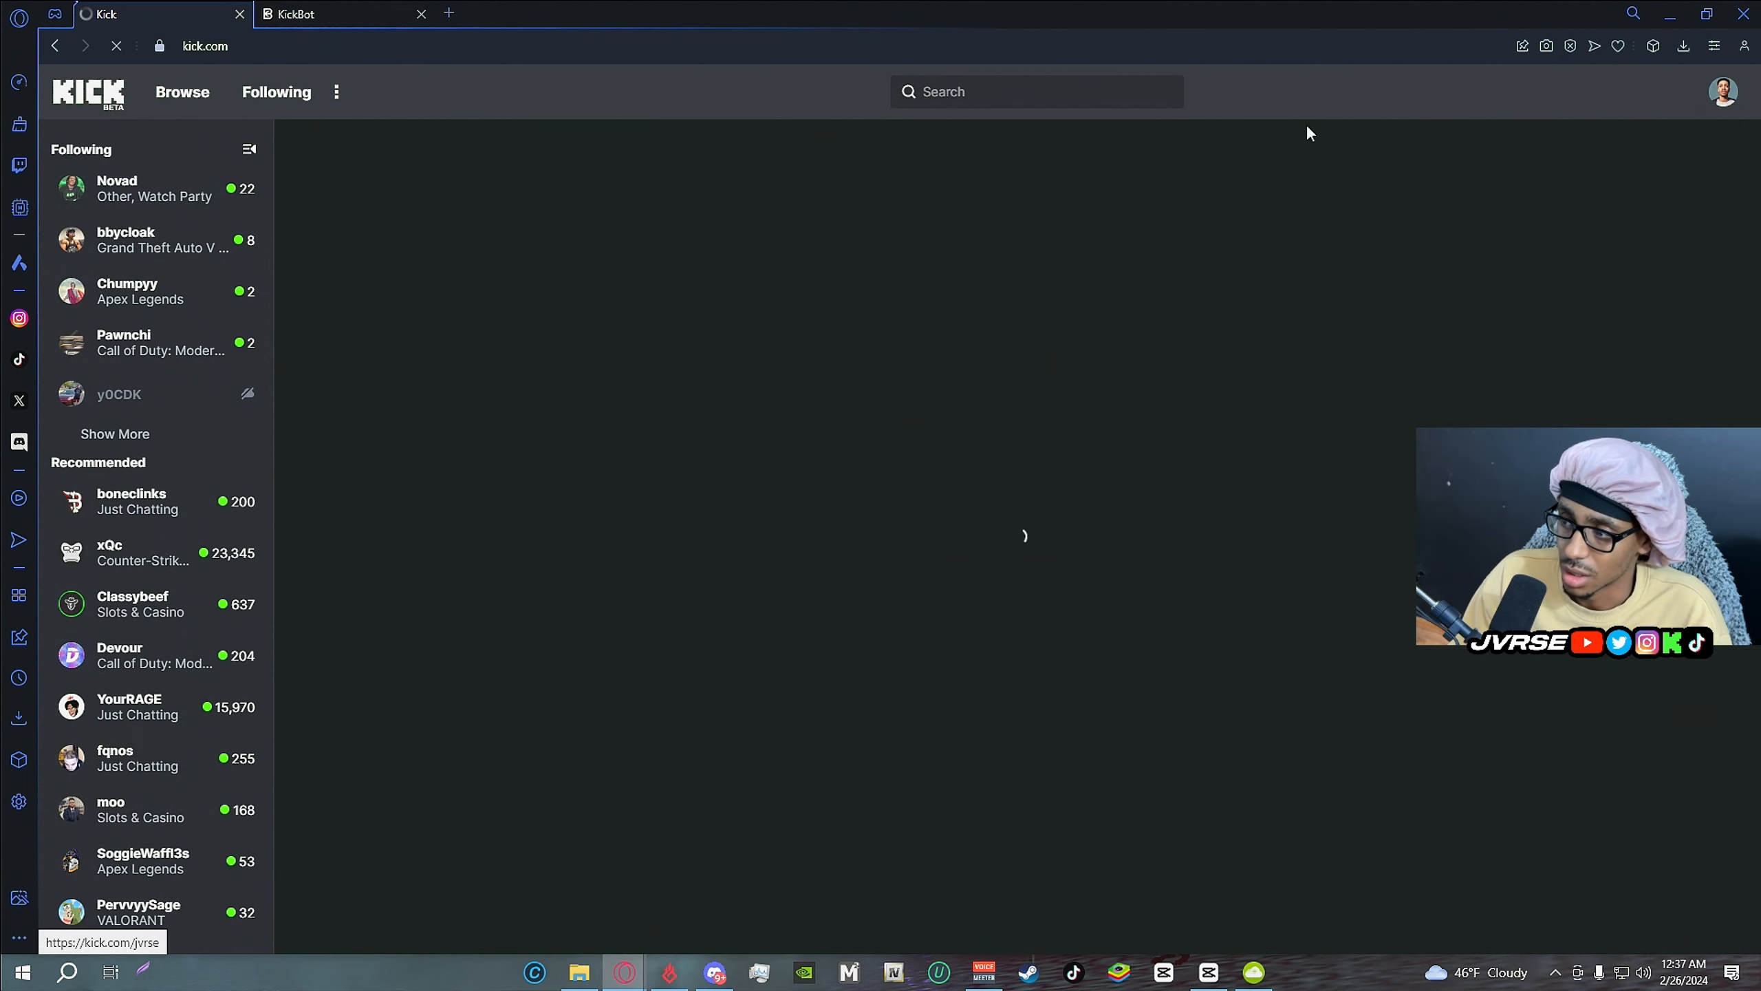
{"action": "left_click", "coordinate": [1723, 94]}
{"action": "left_click", "coordinate": [1661, 168]}
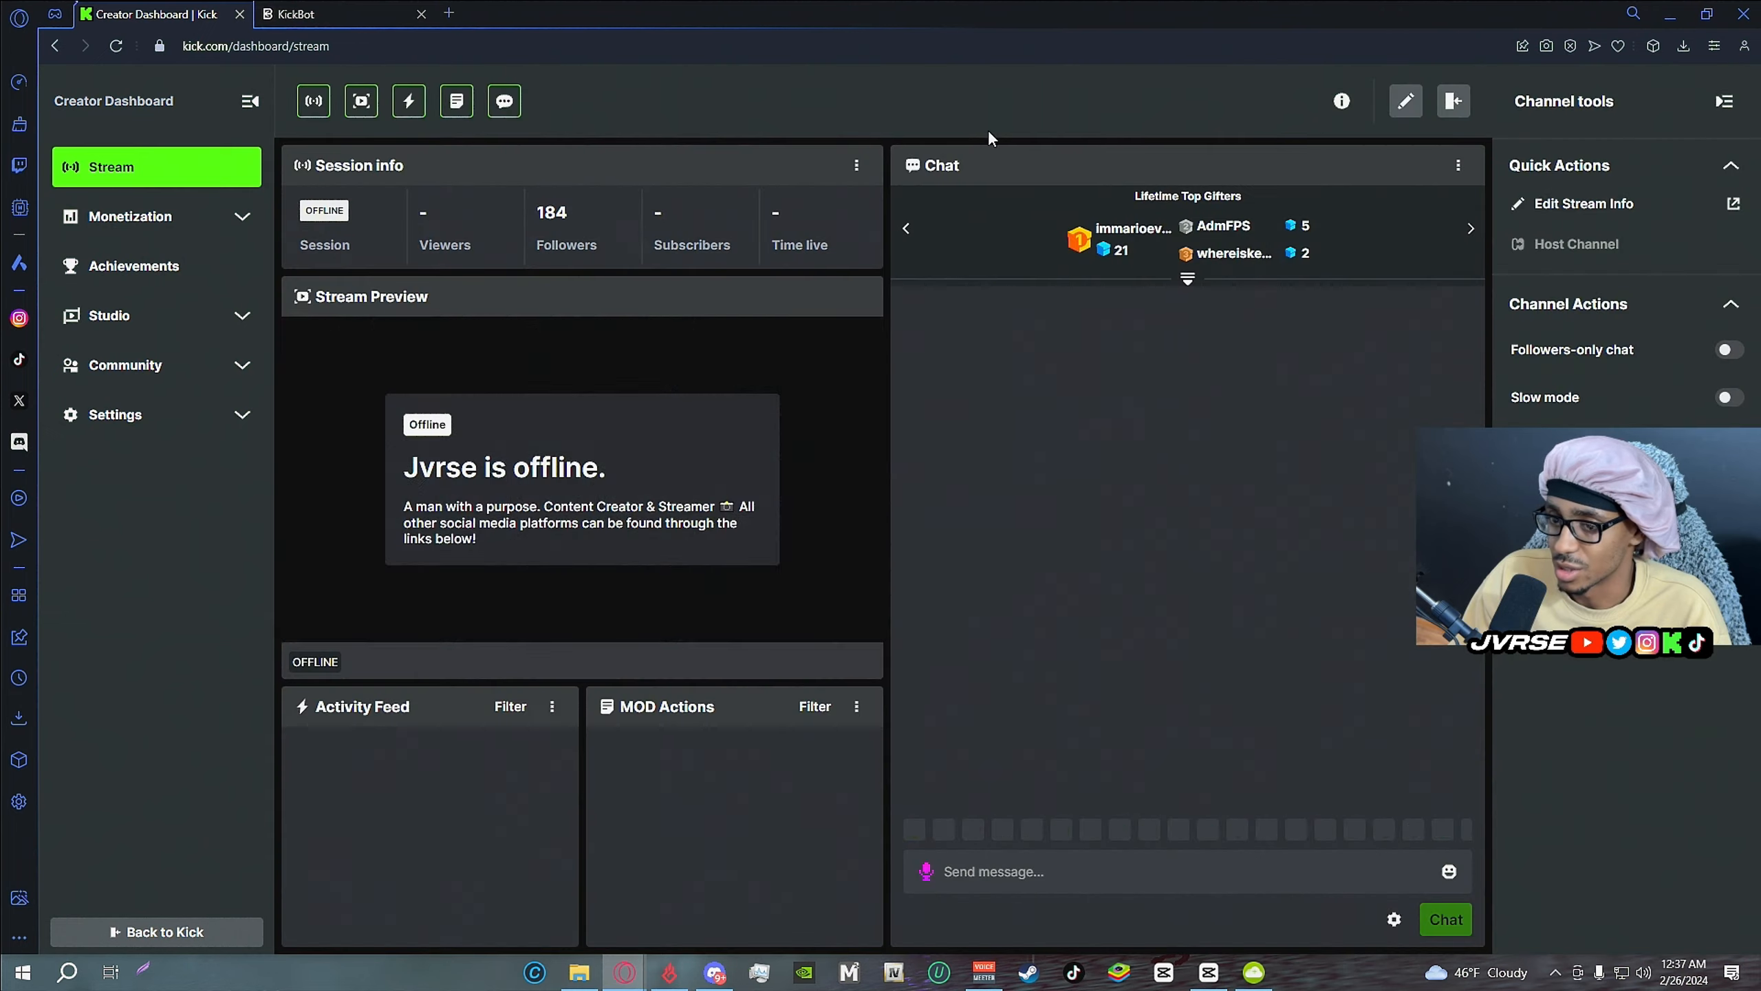
Copy the Need For Speed Heat campaign VOD's share link from Studio > Vods and switch to the KickBot tab.
{"action": "left_click", "coordinate": [156, 318]}
{"action": "left_click", "coordinate": [152, 360]}
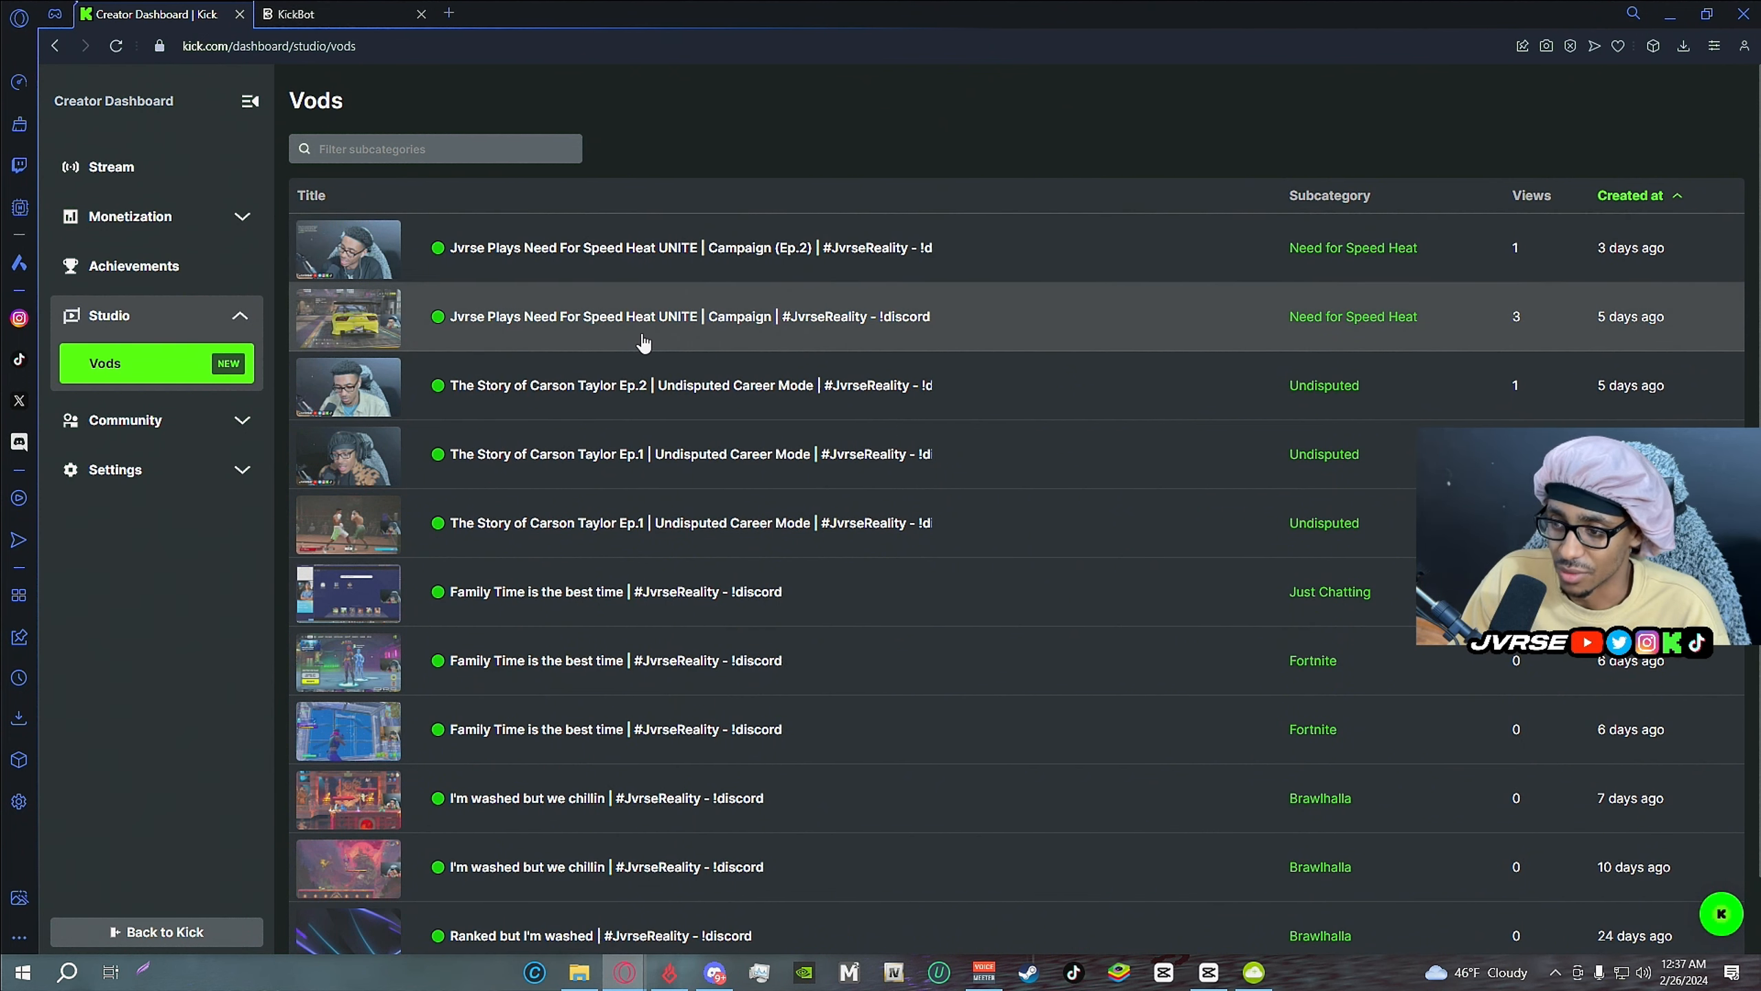
{"action": "left_click", "coordinate": [670, 334]}
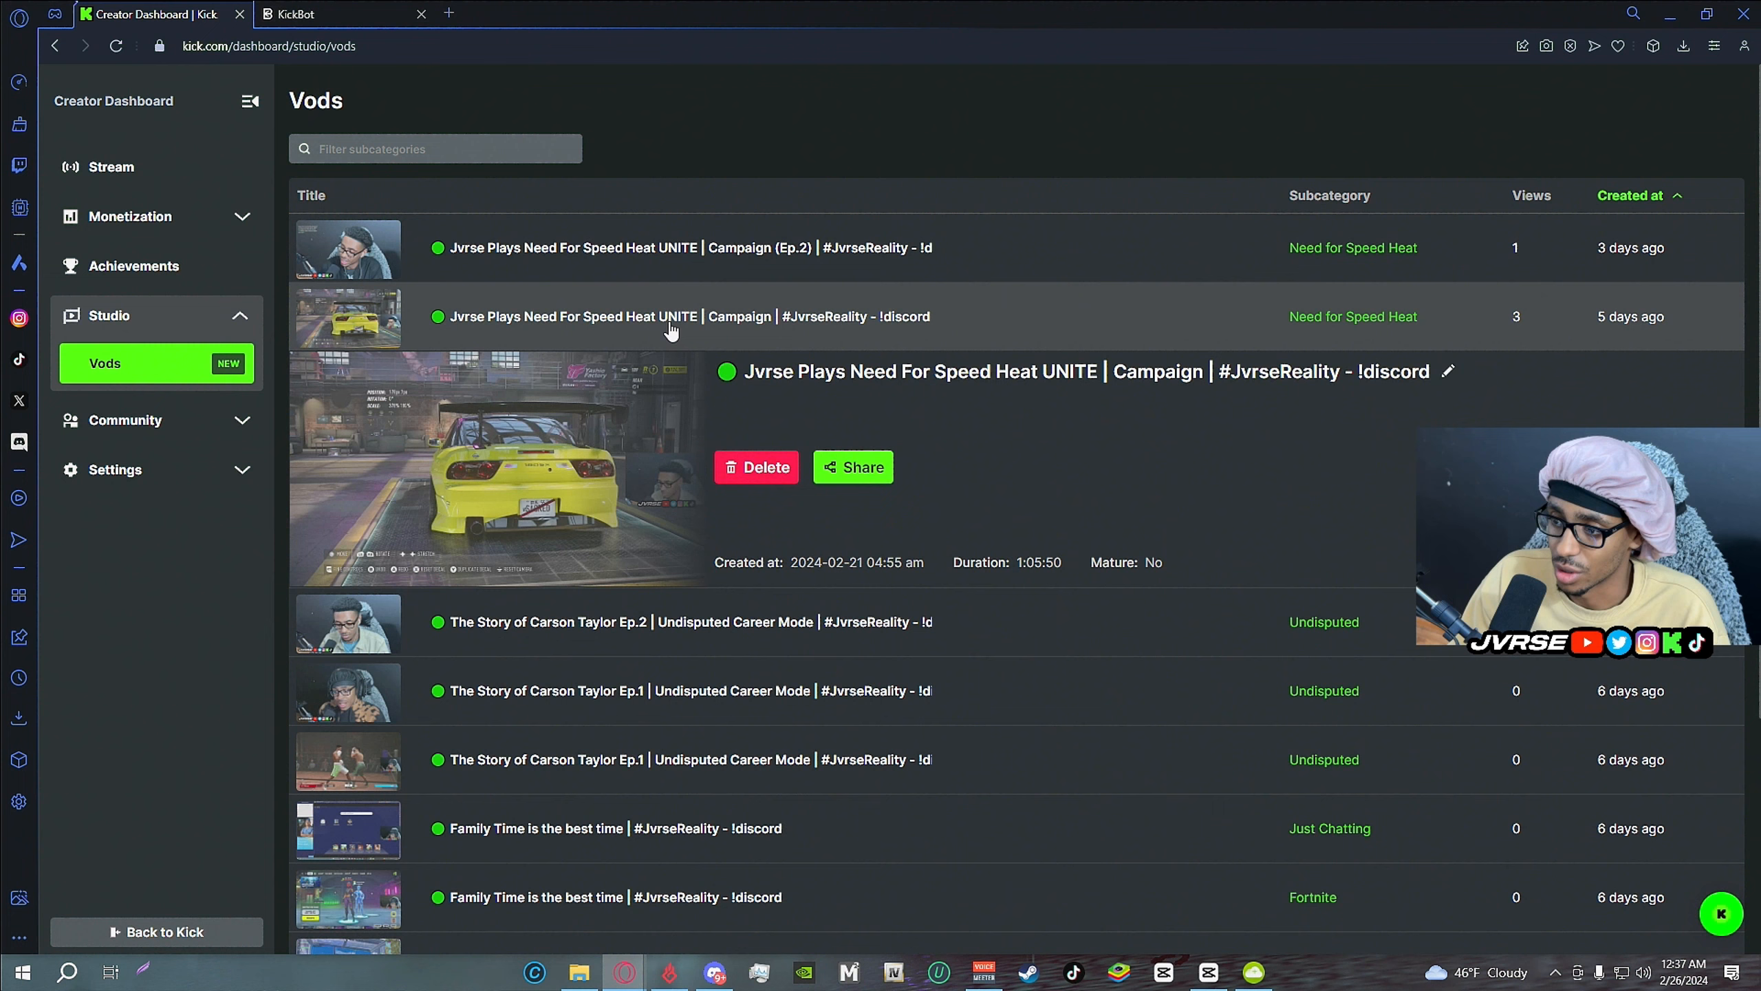
{"action": "left_click", "coordinate": [877, 478]}
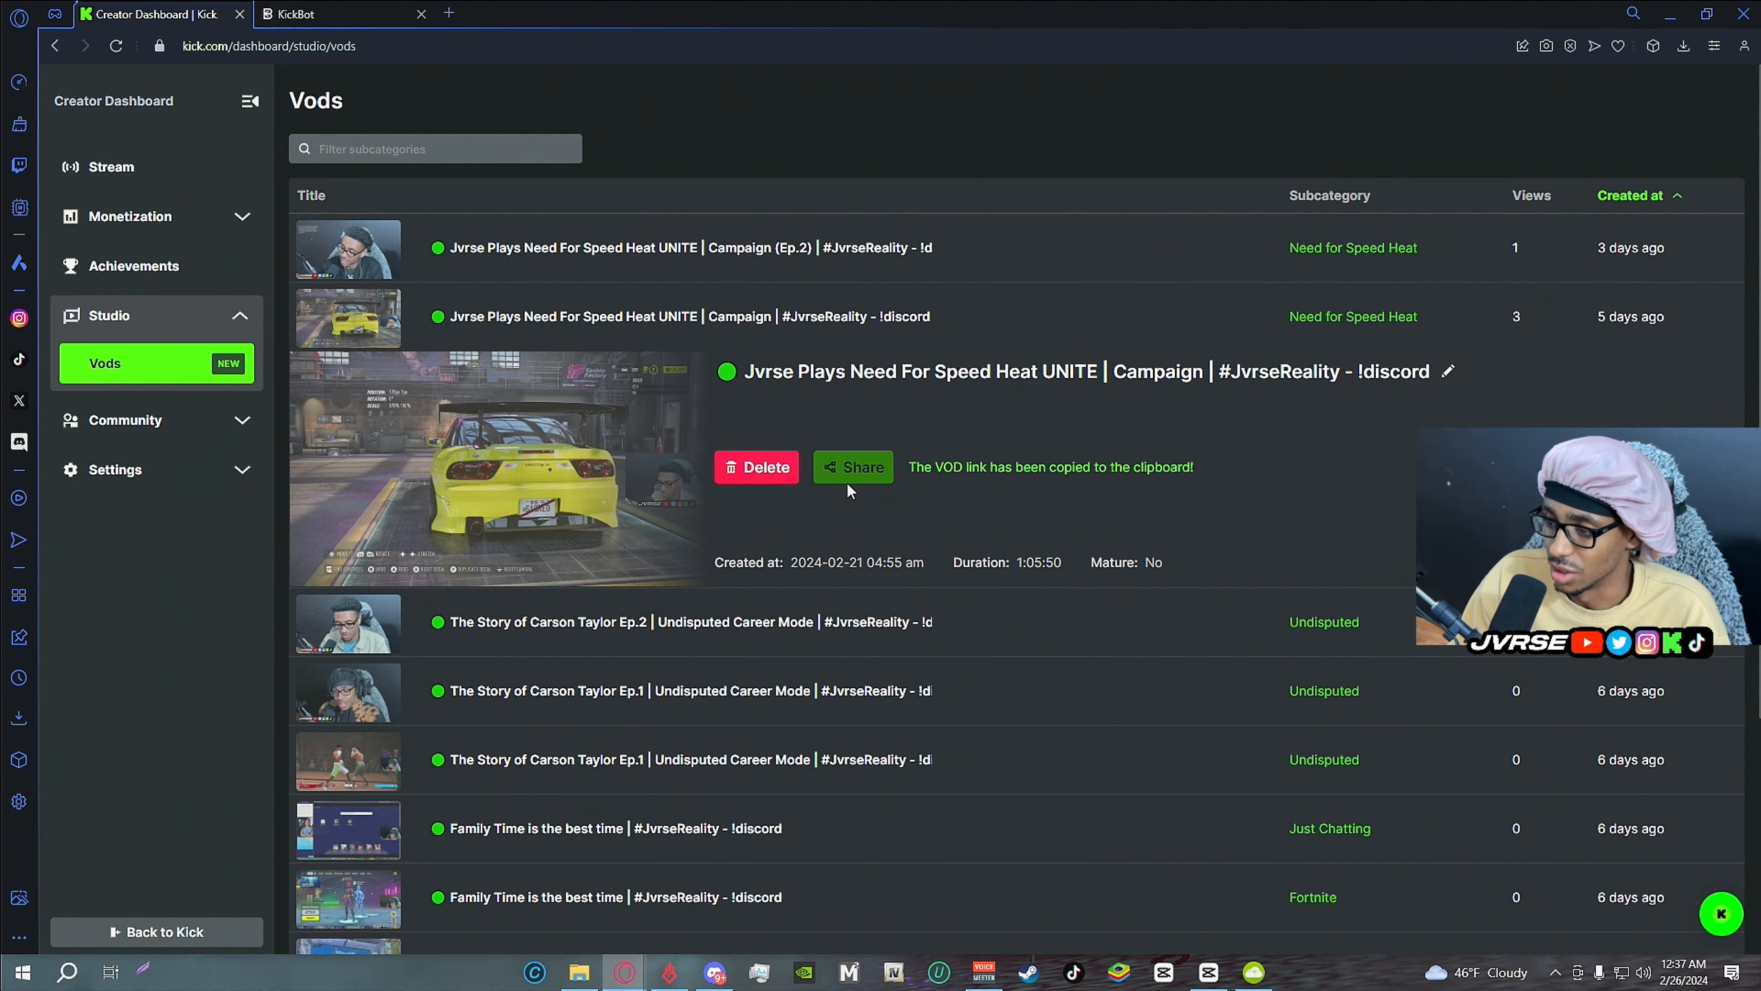
{"action": "left_click", "coordinate": [344, 14]}
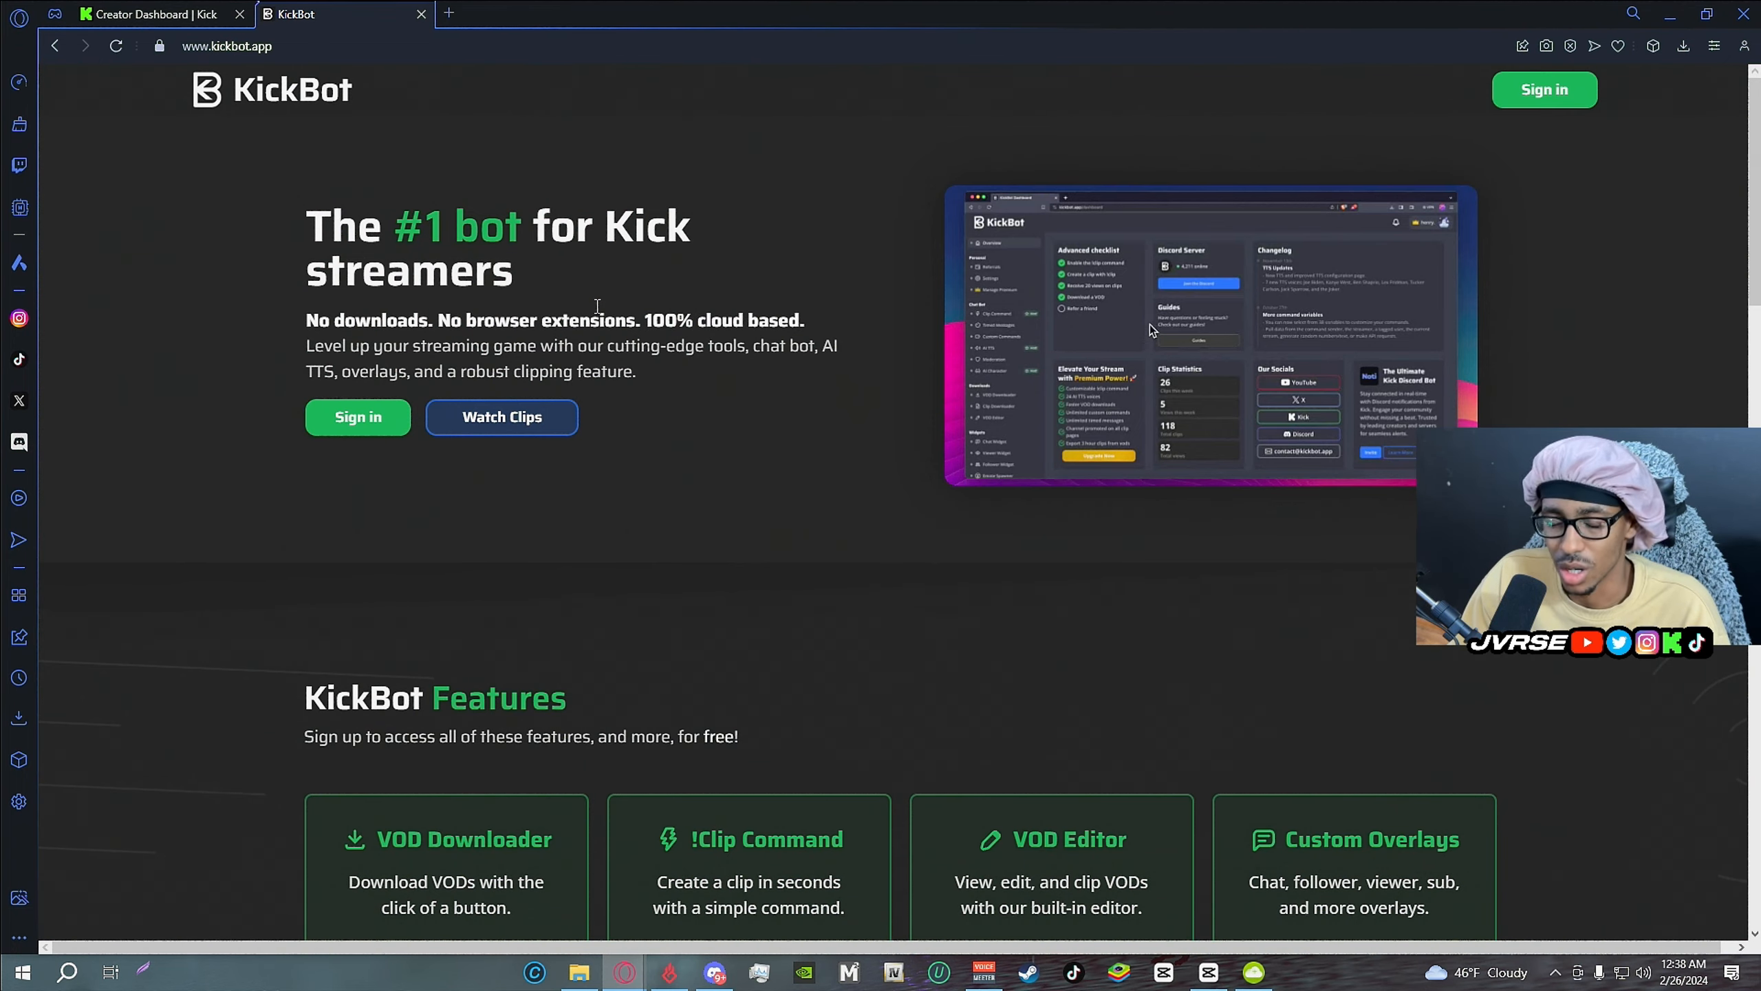
{"action": "scroll", "coordinate": [328, 471], "scroll_direction": "down", "scroll_amount": 3}
{"action": "scroll", "coordinate": [603, 519], "scroll_direction": "down", "scroll_amount": 3}
{"action": "scroll", "coordinate": [564, 471], "scroll_direction": "up", "scroll_amount": 3}
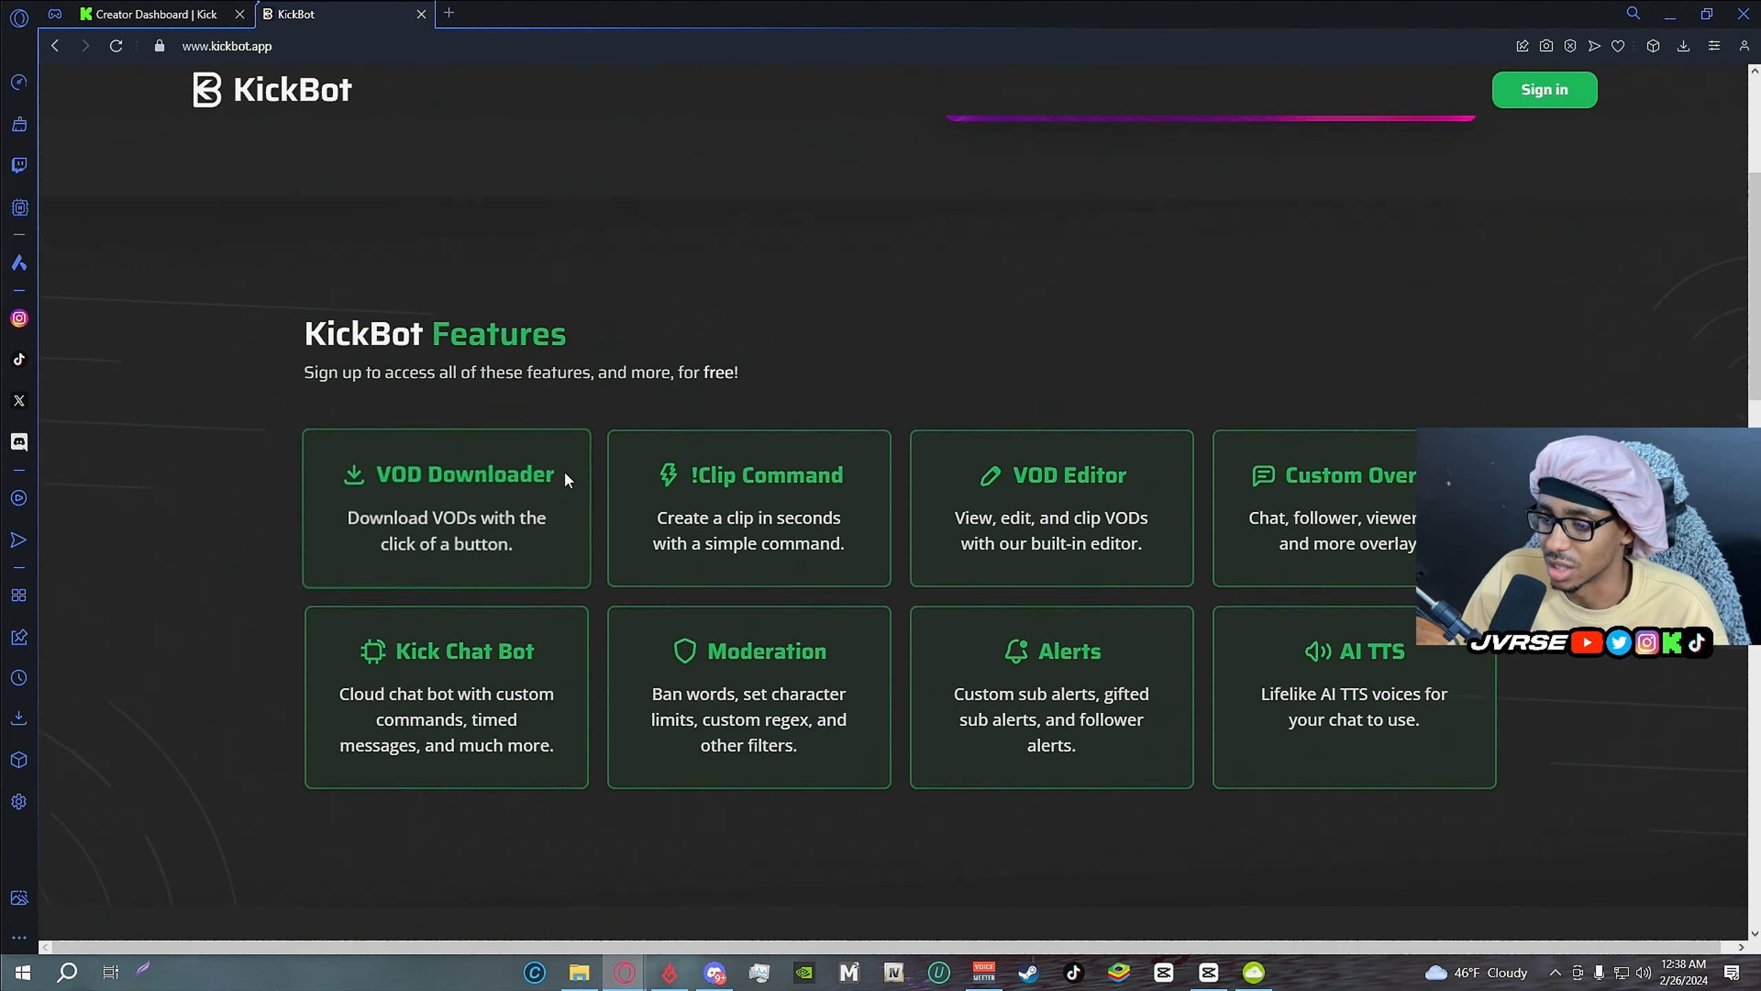
{"action": "scroll", "coordinate": [565, 470], "scroll_direction": "up", "scroll_amount": 3}
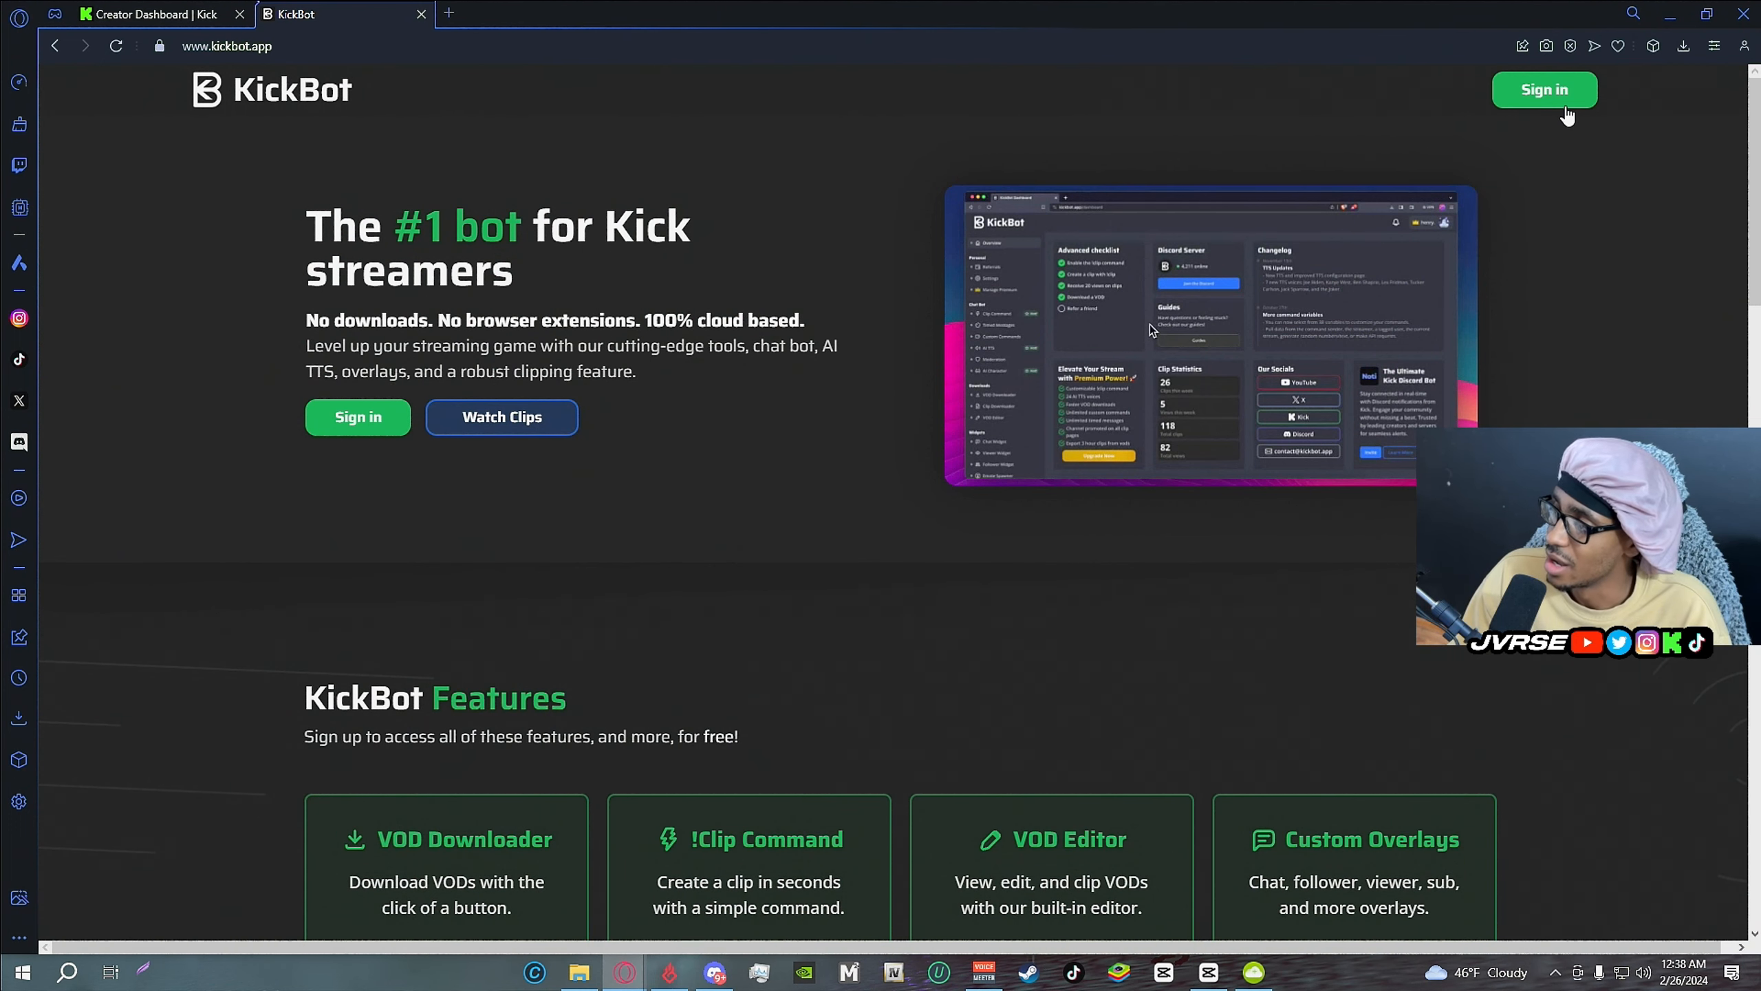
Sign in to KickBot with a Google account to reach the dashboard.
{"action": "left_click", "coordinate": [1545, 91]}
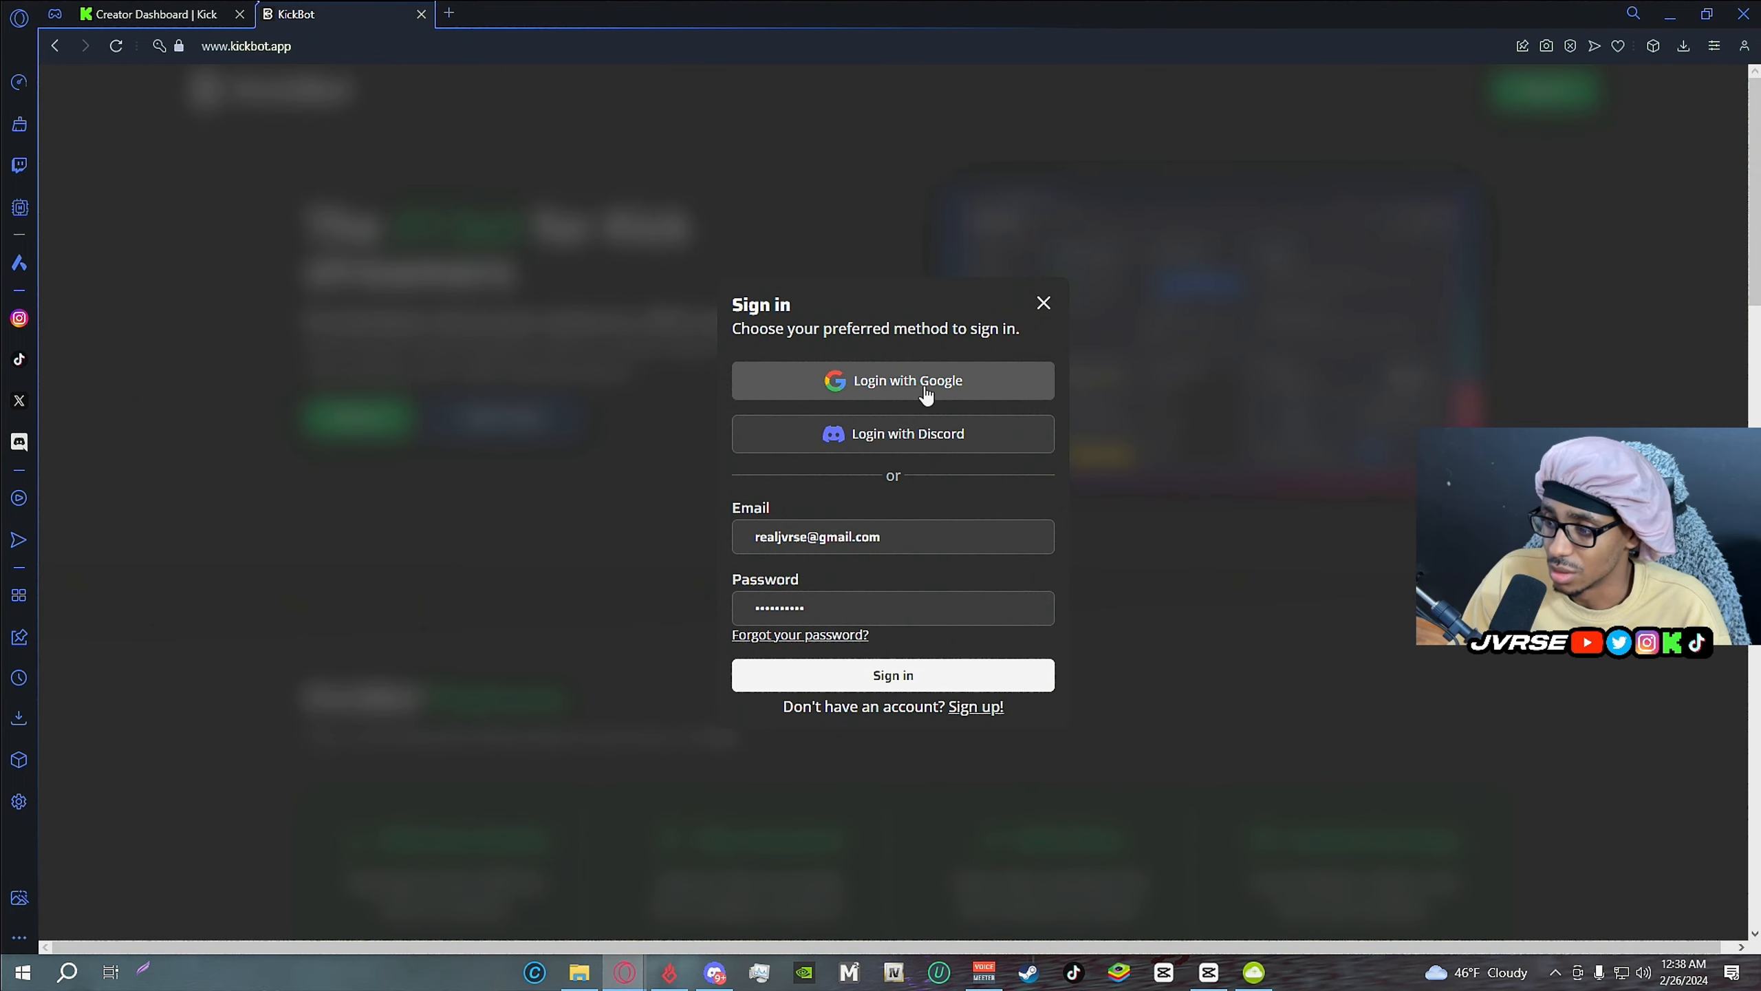
{"action": "left_click", "coordinate": [949, 392]}
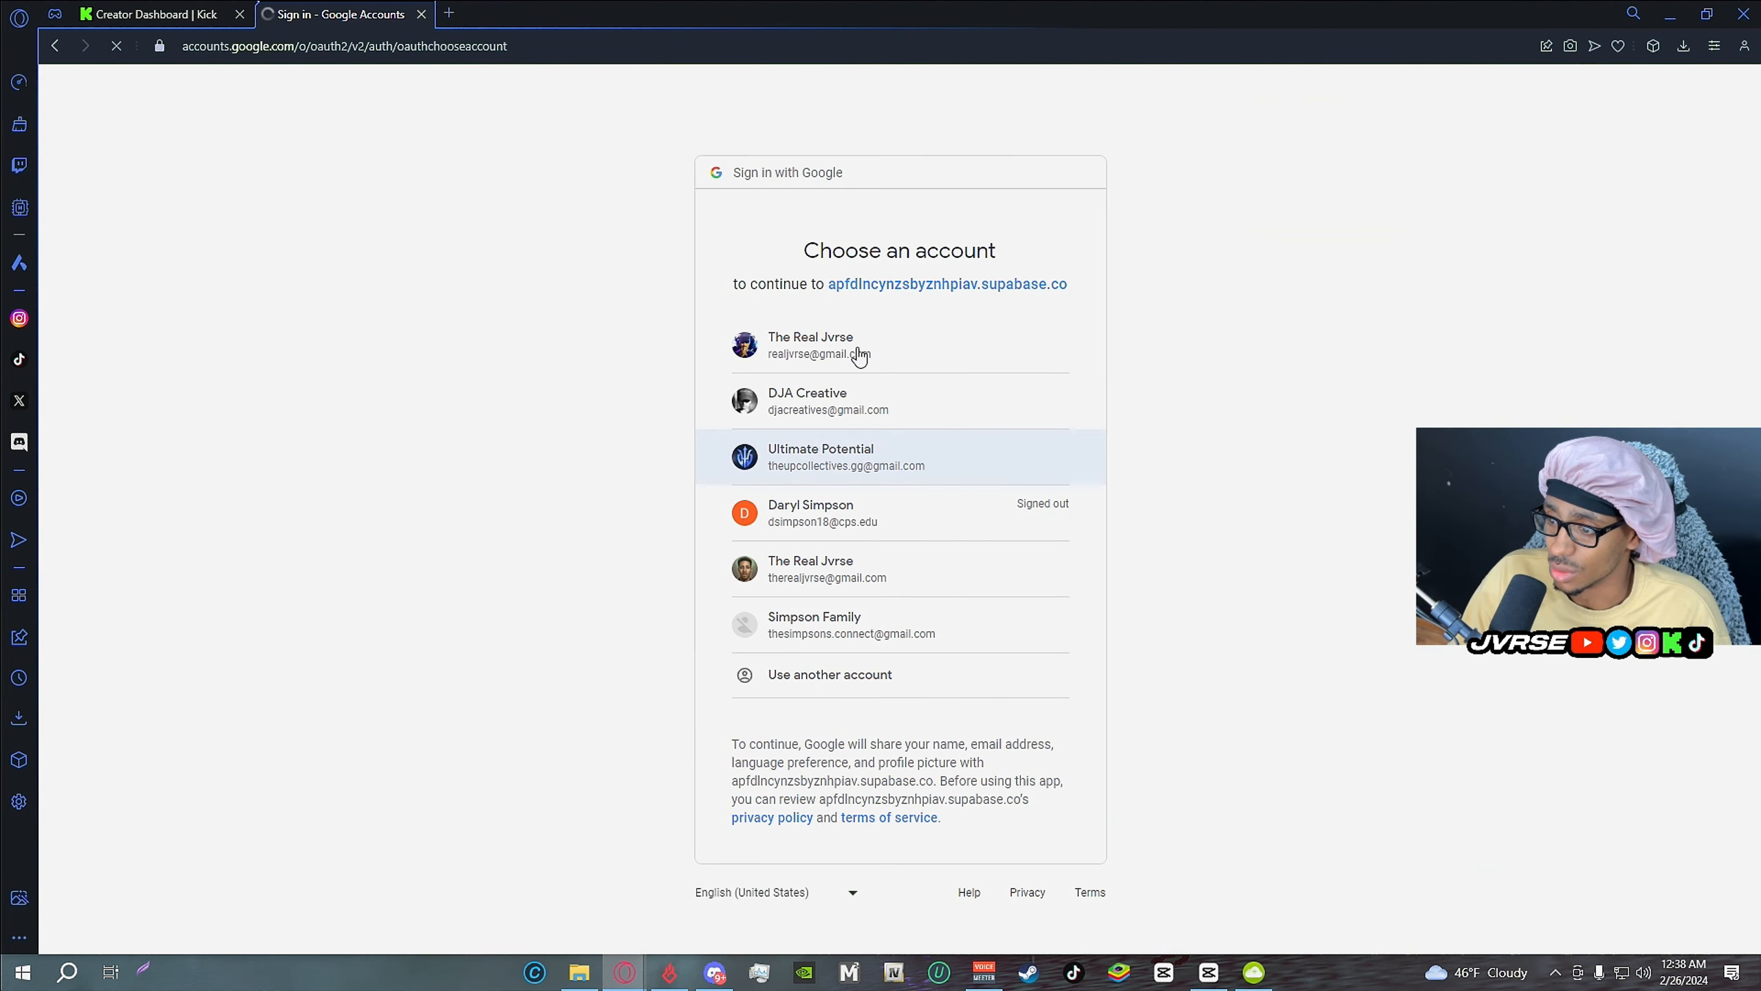
{"action": "left_click", "coordinate": [858, 353]}
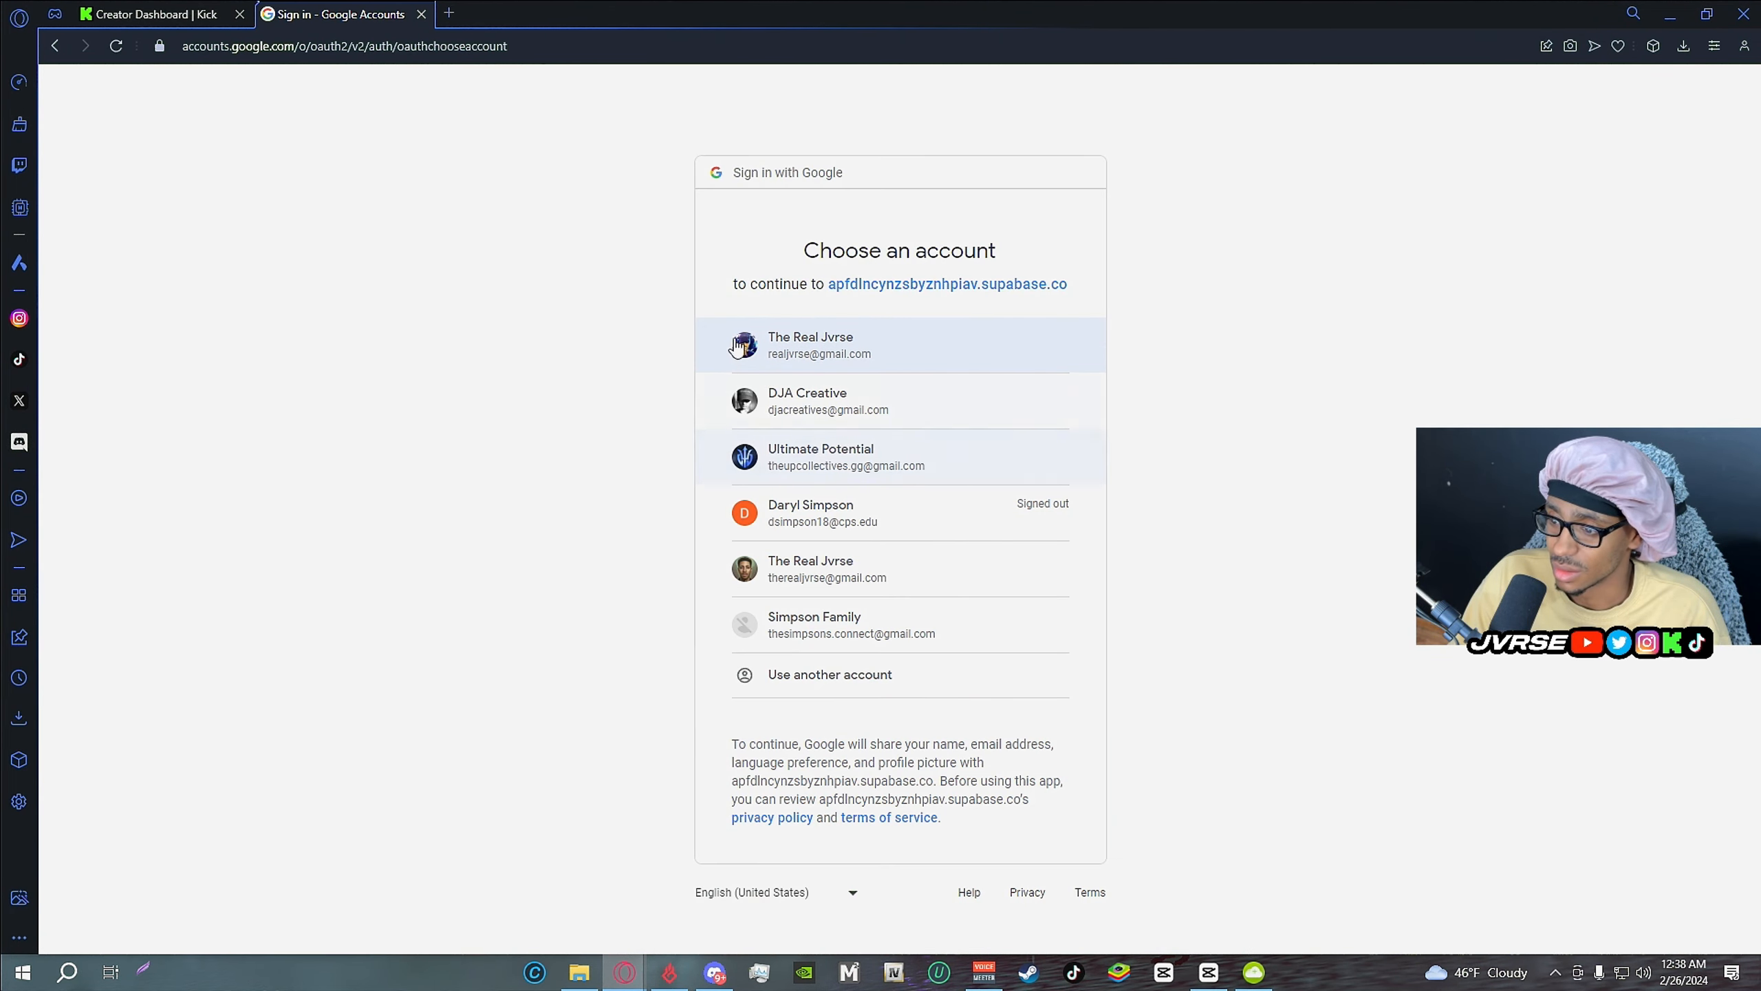
{"action": "left_click", "coordinate": [851, 344]}
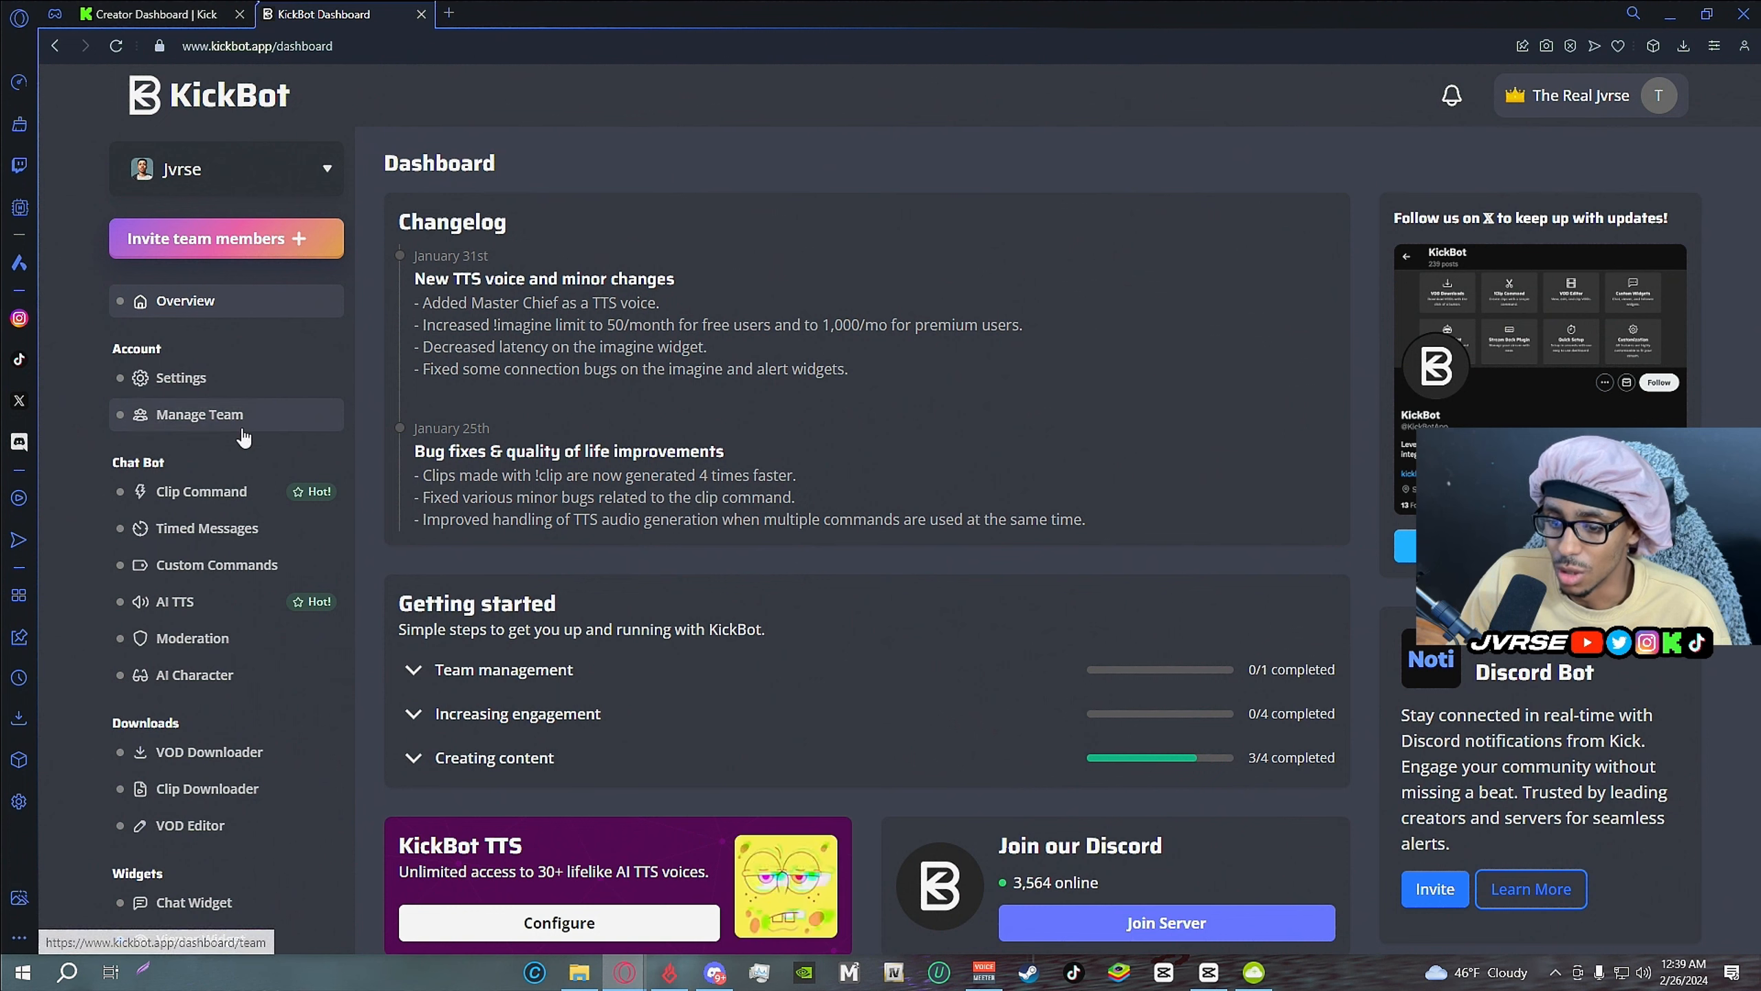
Paste the VOD link into the VOD Downloader, choose 1080p60, then go to account settings.
{"action": "left_click", "coordinate": [214, 765]}
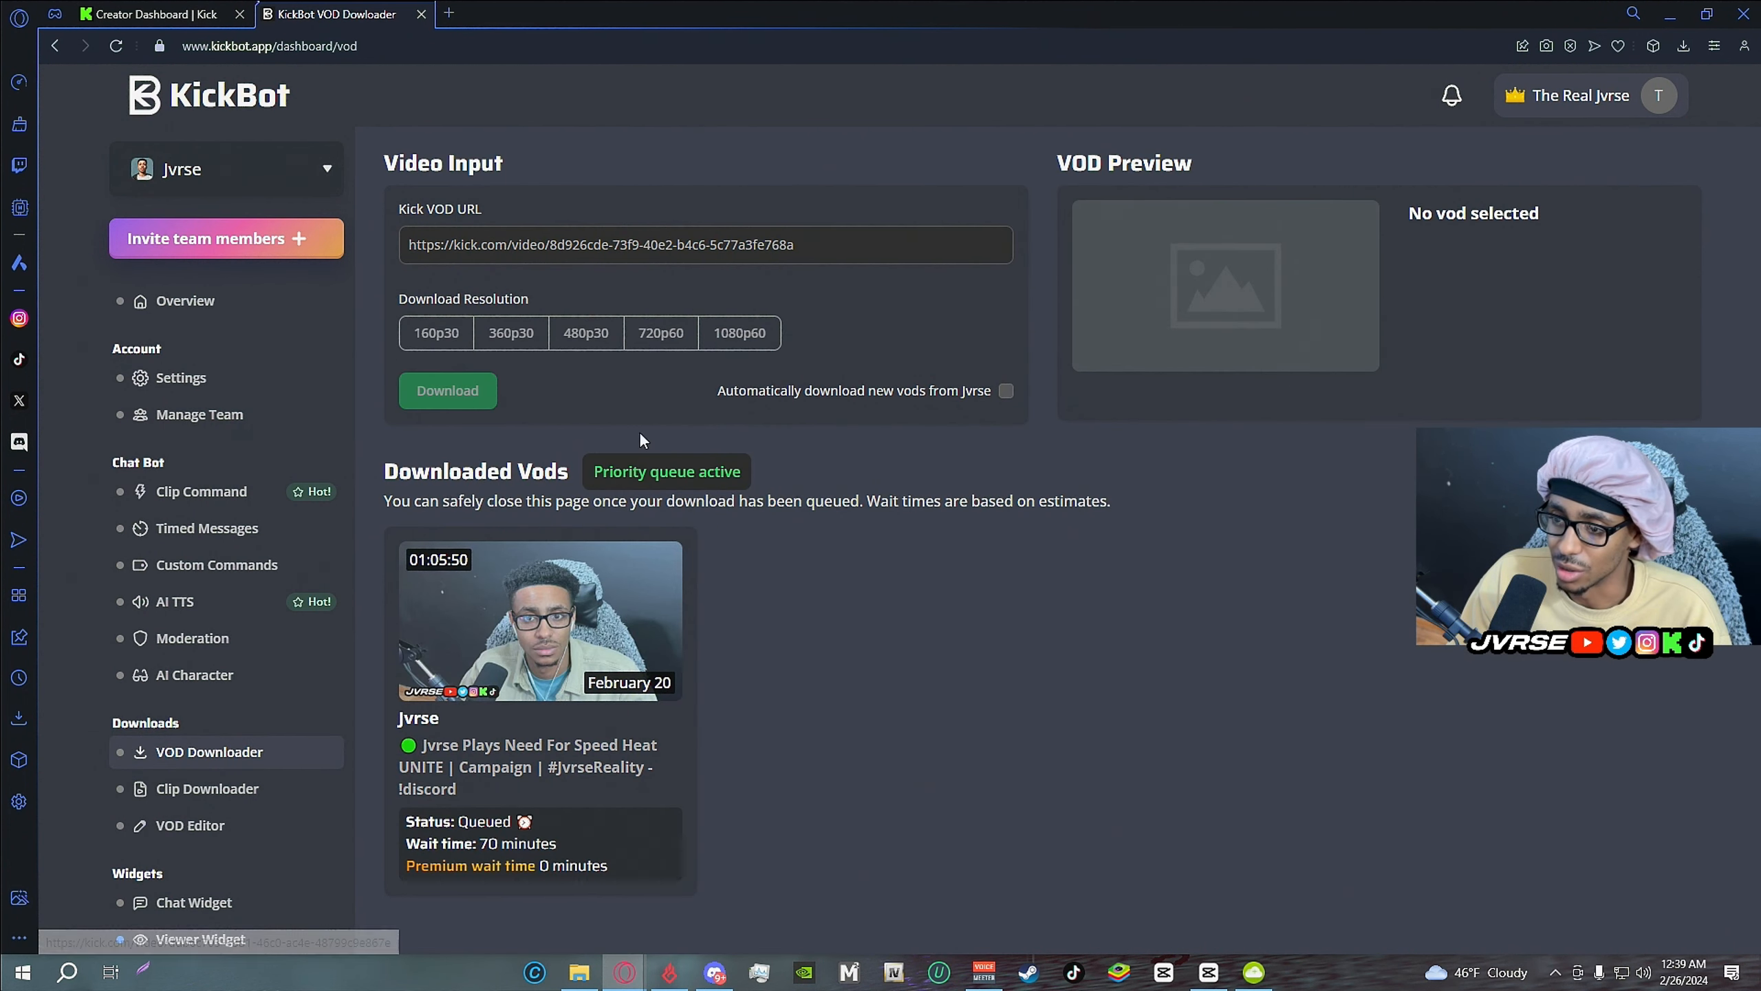
{"action": "left_click", "coordinate": [529, 248]}
{"action": "right_click", "coordinate": [529, 248]}
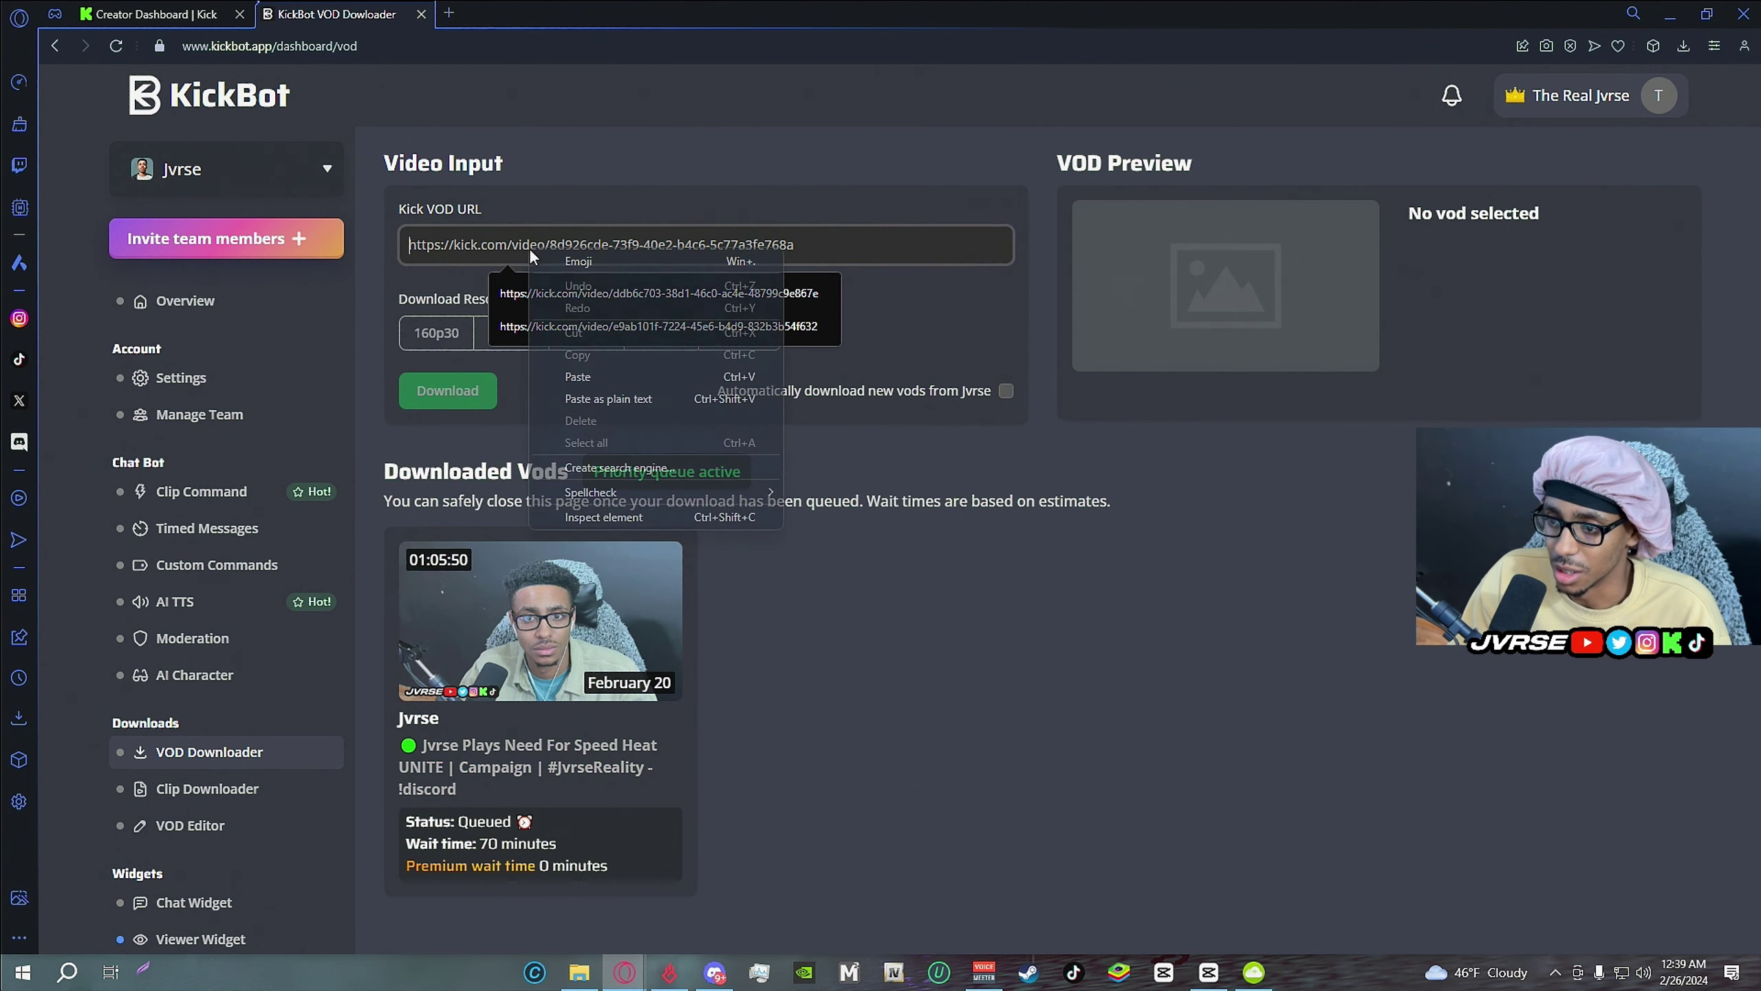
{"action": "left_click", "coordinate": [592, 375]}
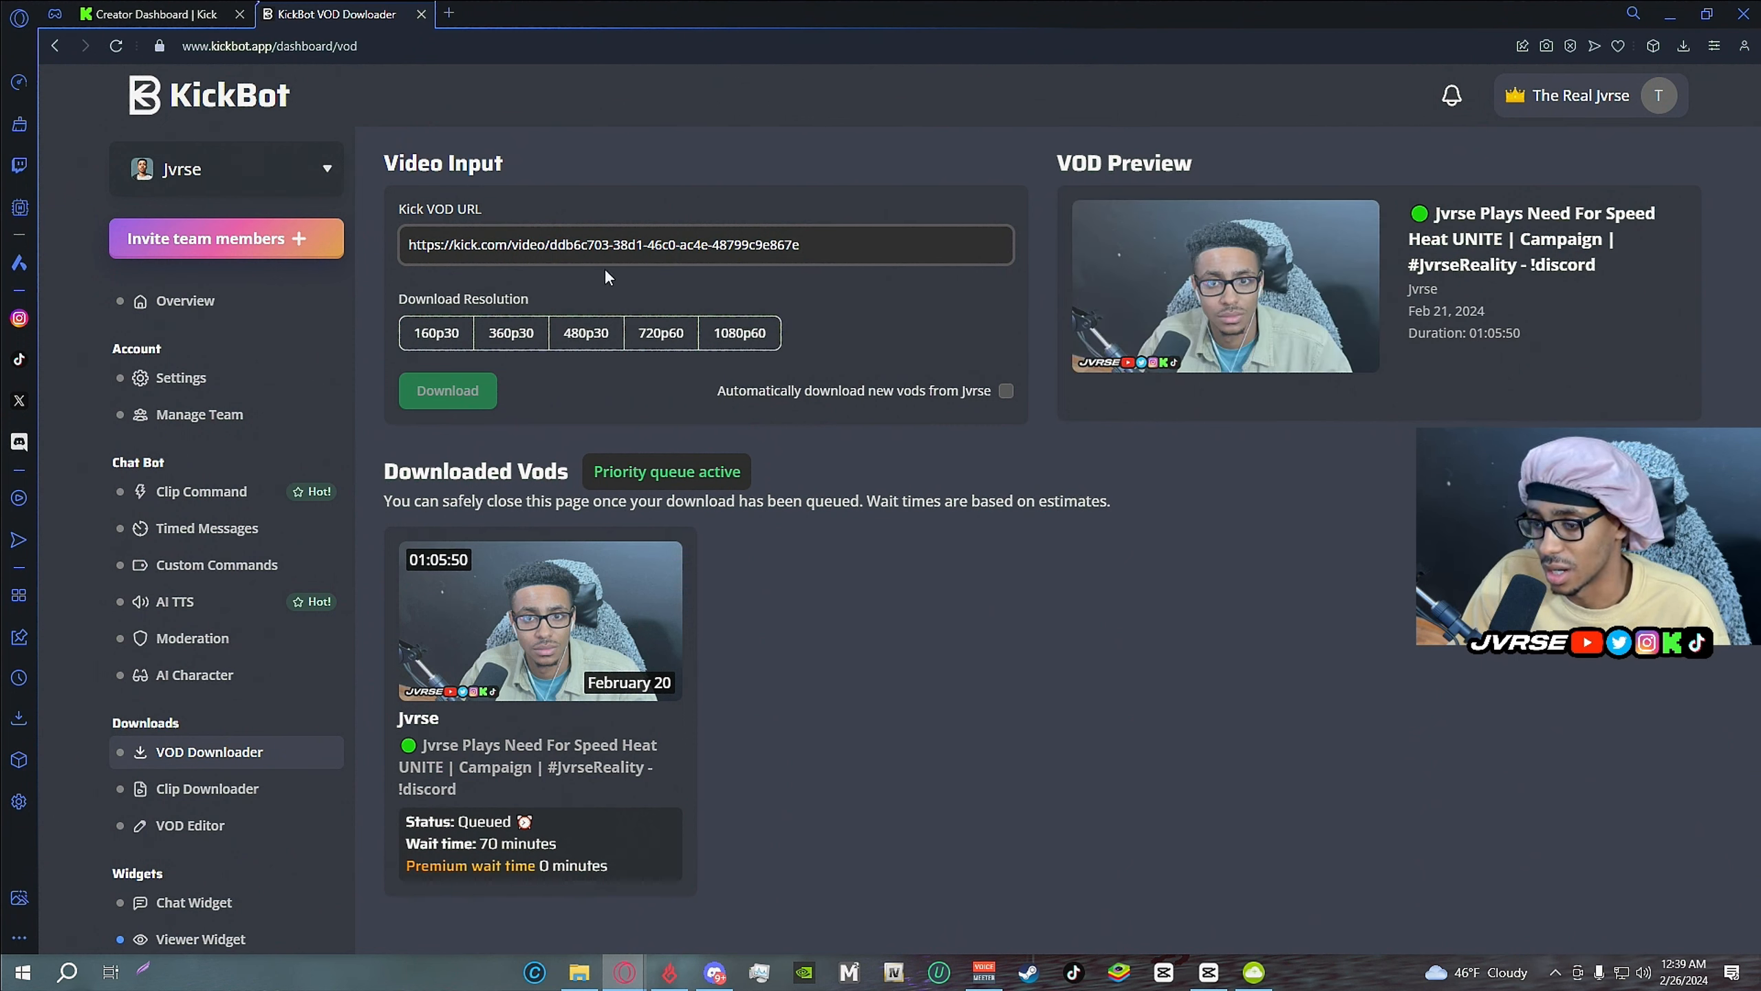
{"action": "left_click", "coordinate": [739, 332]}
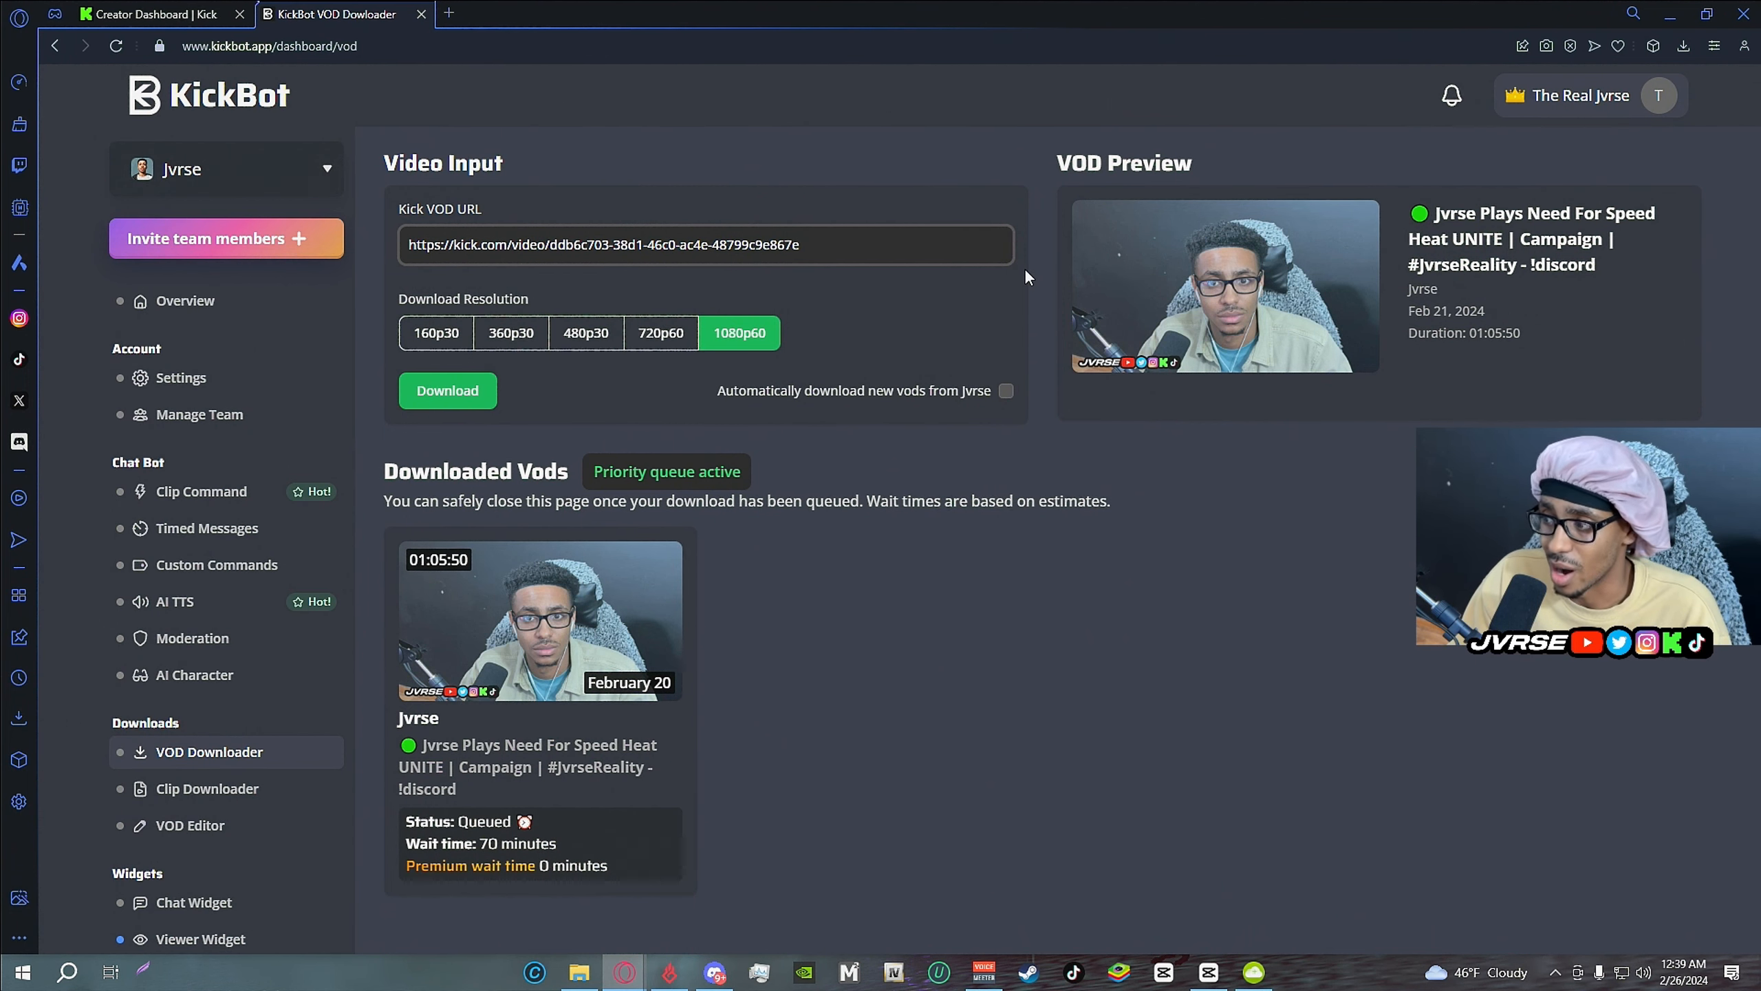
{"action": "left_click", "coordinate": [1556, 121]}
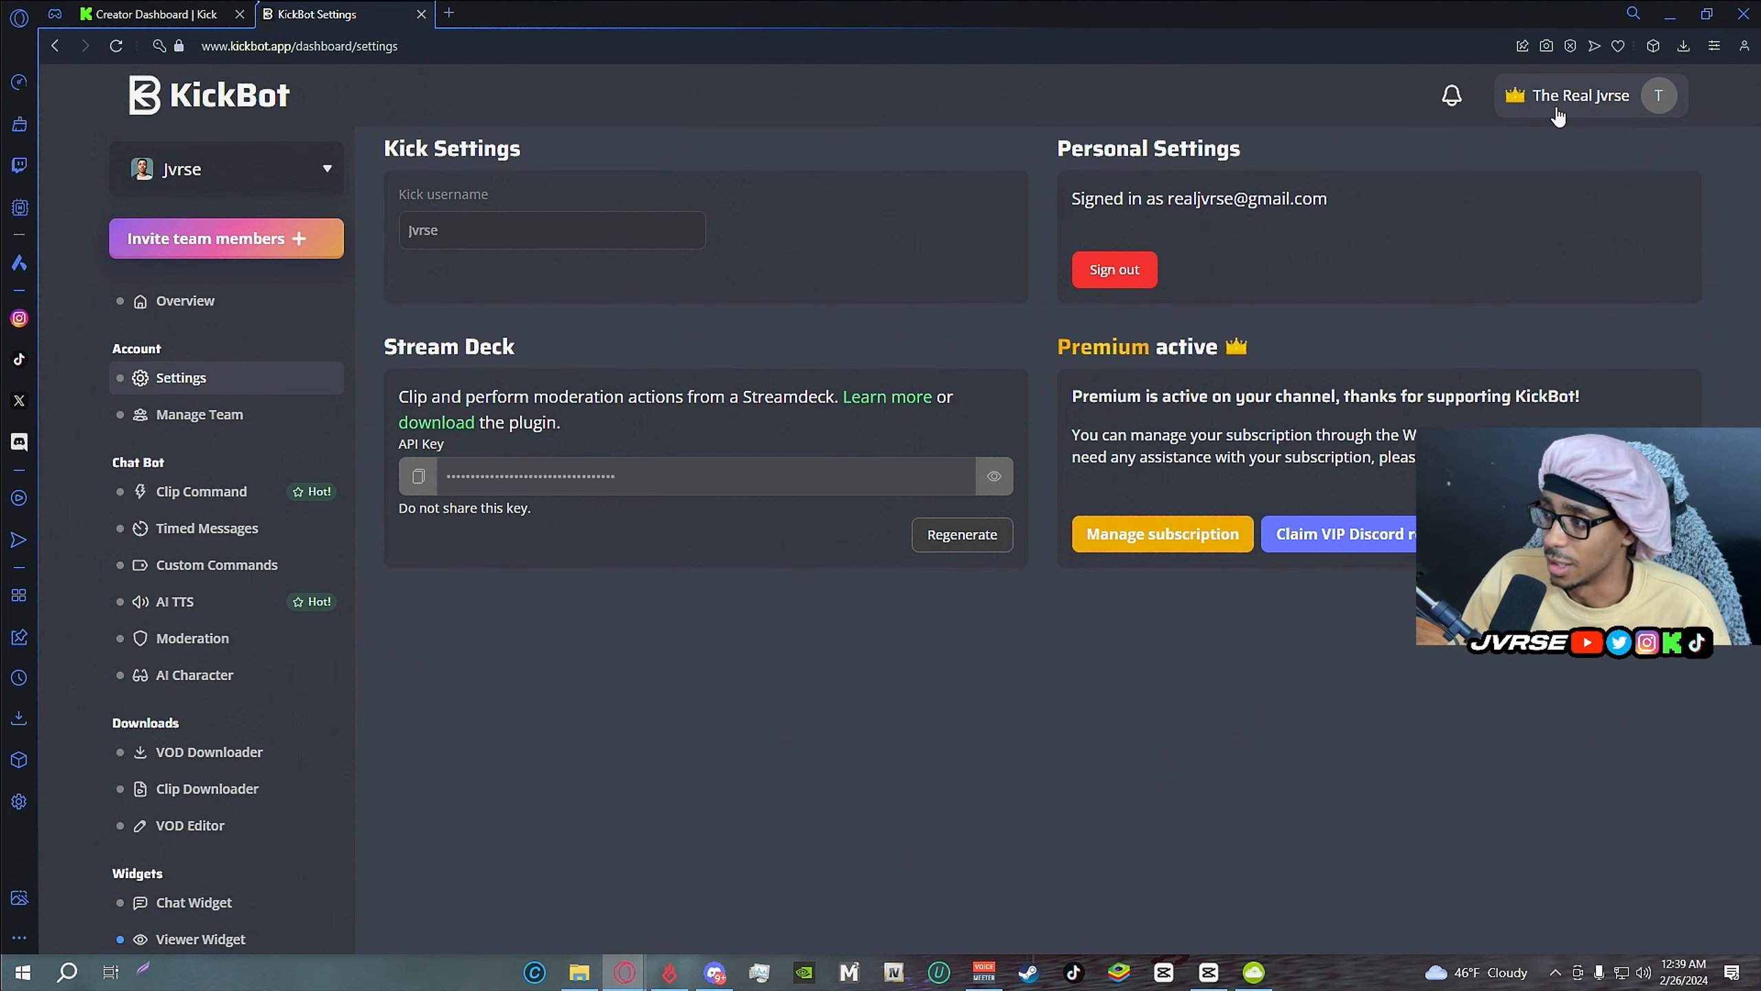
Go back from Settings to the VOD Downloader showing the queued VOD.
{"action": "left_click", "coordinate": [55, 46]}
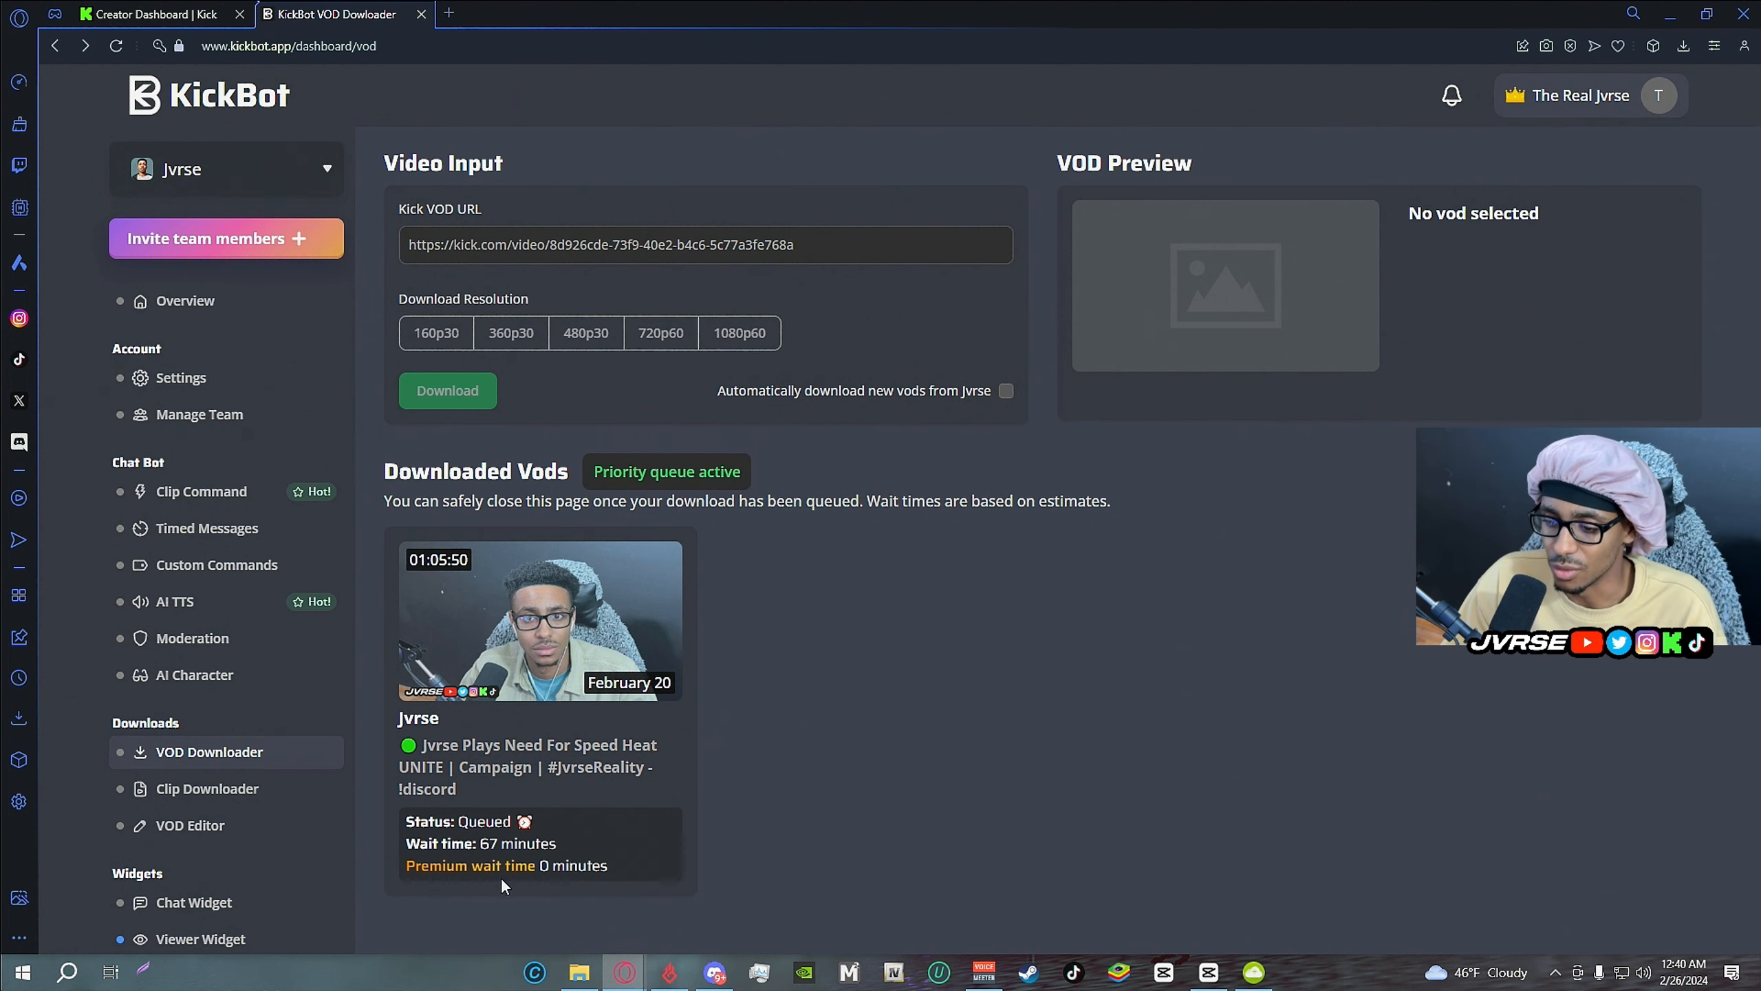
Switch to Discord's KickBot #vod-notifications channel showing download-complete messages.
{"action": "left_click", "coordinate": [716, 975]}
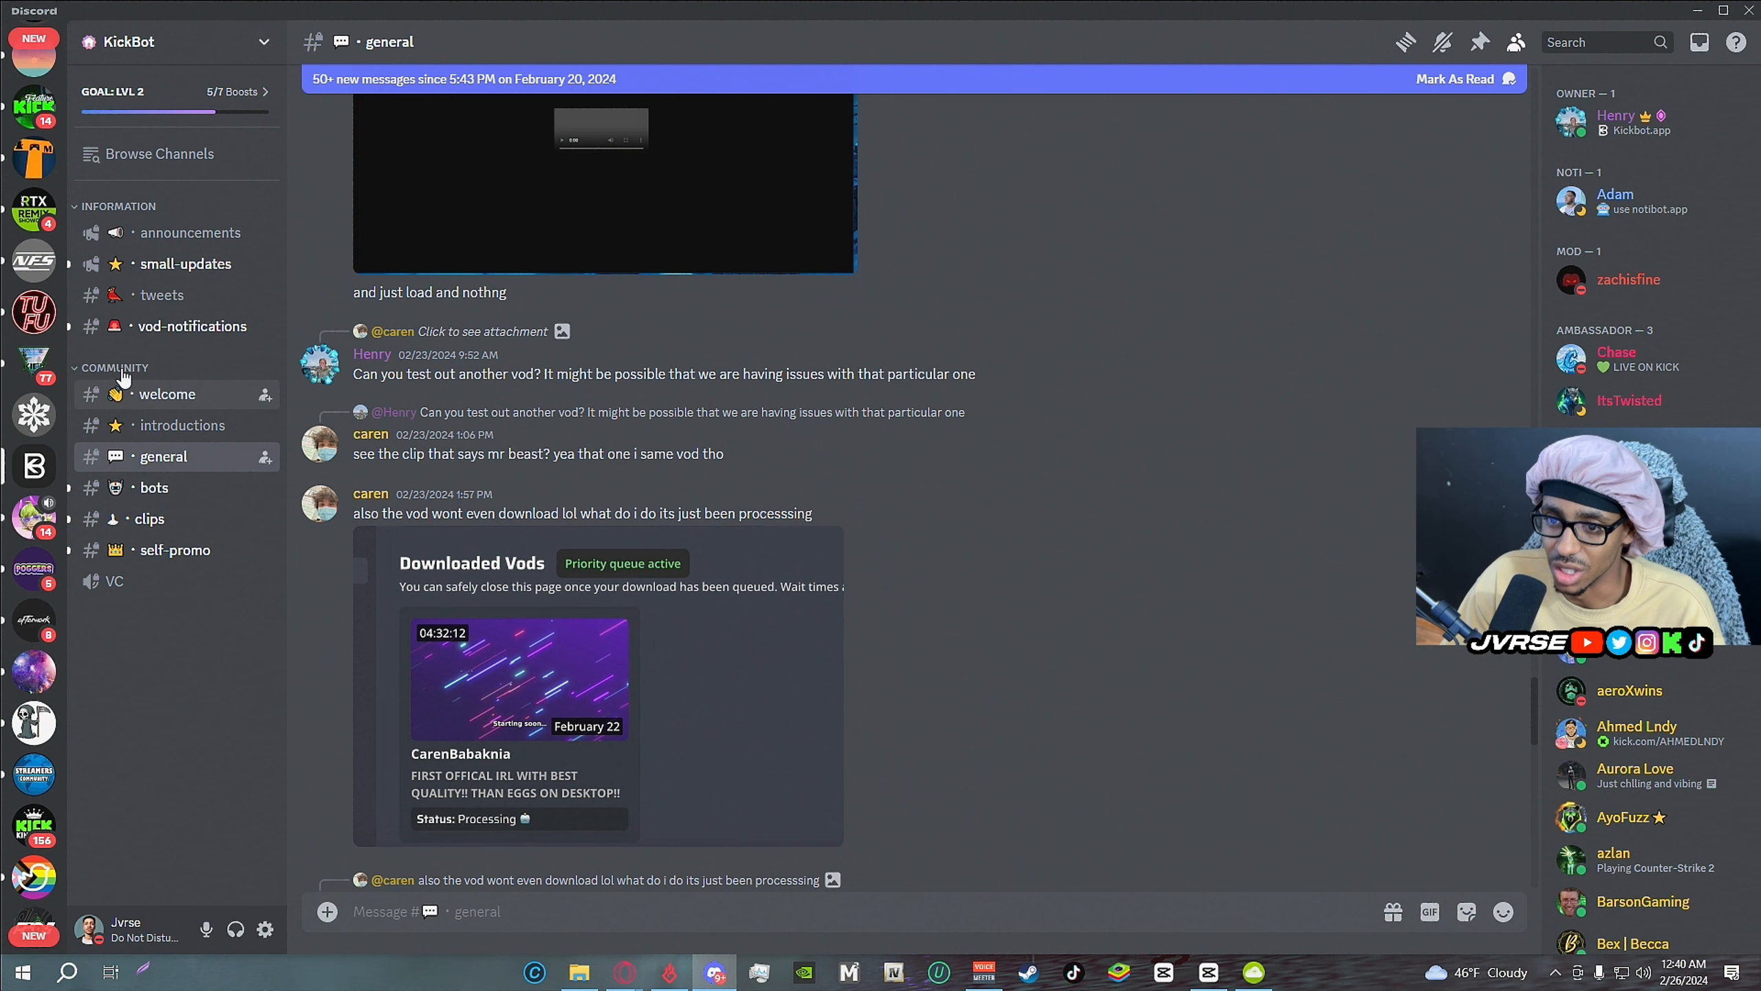
{"action": "scroll", "coordinate": [357, 425], "scroll_direction": "up", "scroll_amount": 2}
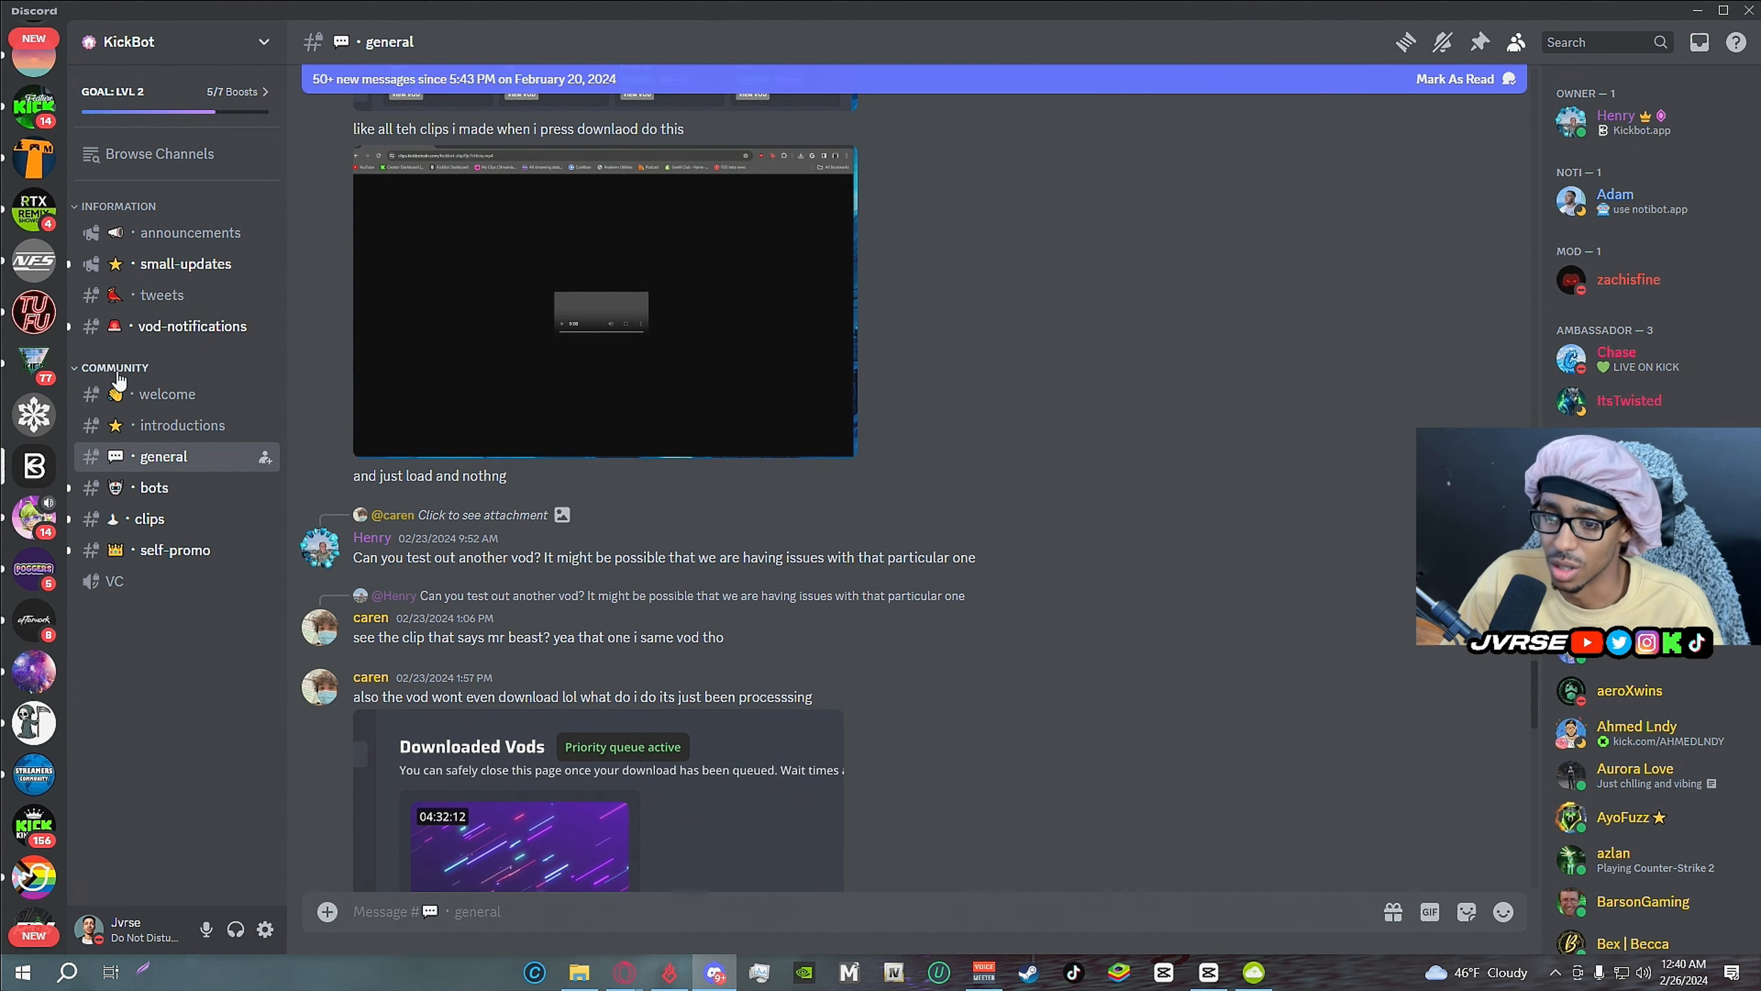
{"action": "left_click", "coordinate": [174, 331]}
{"action": "scroll", "coordinate": [602, 473], "scroll_direction": "down", "scroll_amount": 5}
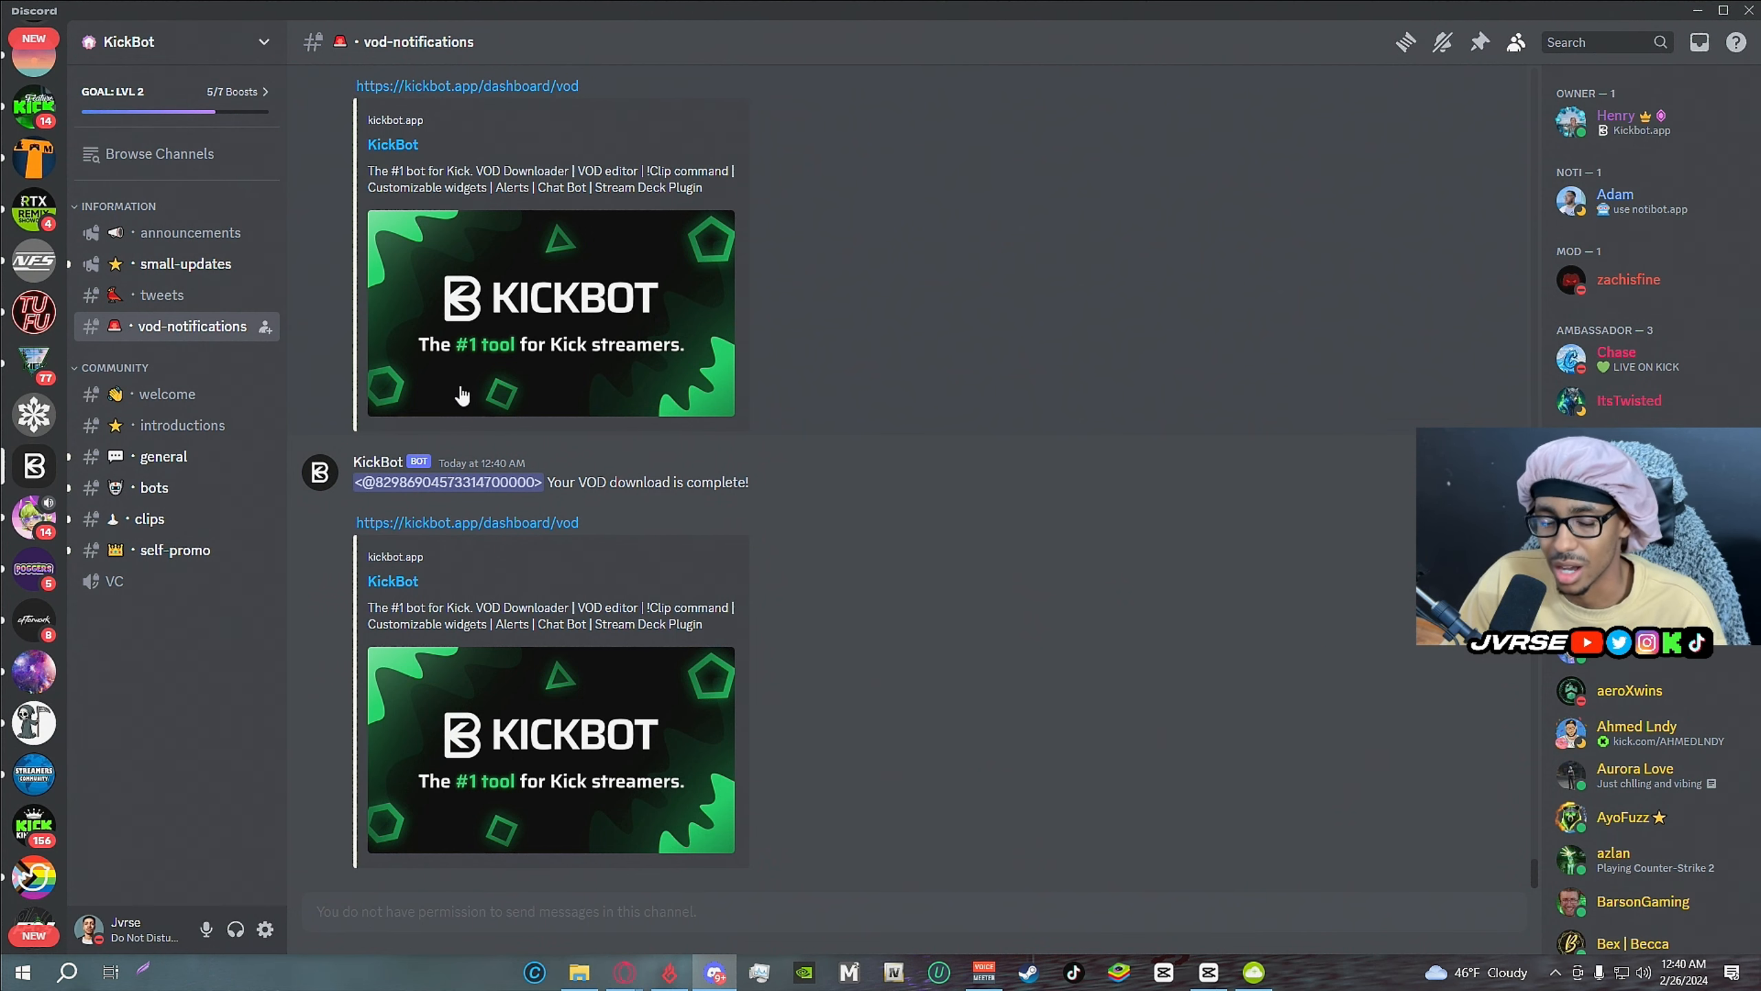
Return from Discord to the KickBot VOD Downloader tab with the VOD still queued.
{"action": "mouse_move", "coordinate": [625, 974]}
{"action": "left_click", "coordinate": [825, 867]}
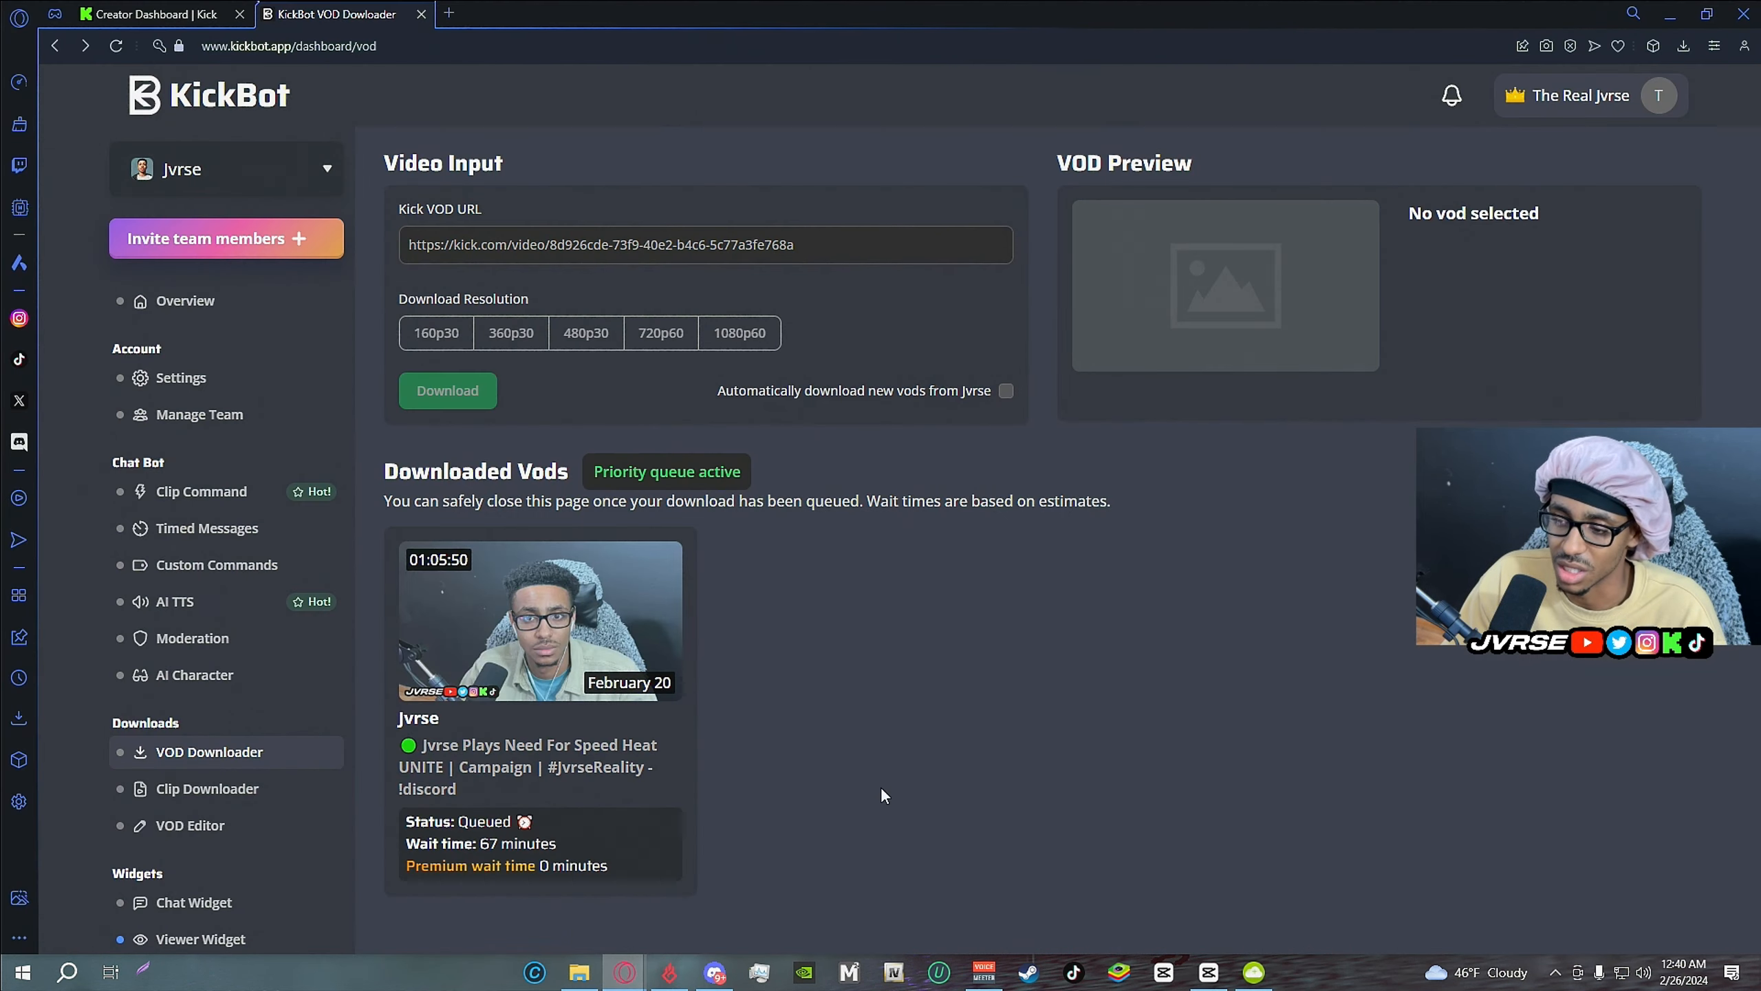